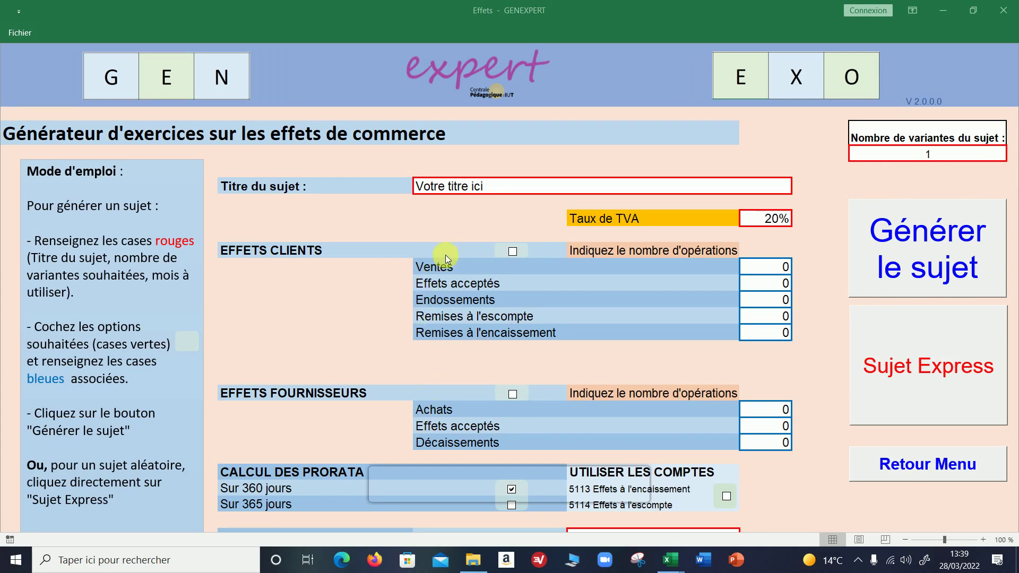
# Step: Set the exercise title (Titre du sujet) to "Escomptes"
pyautogui.click(470, 183)
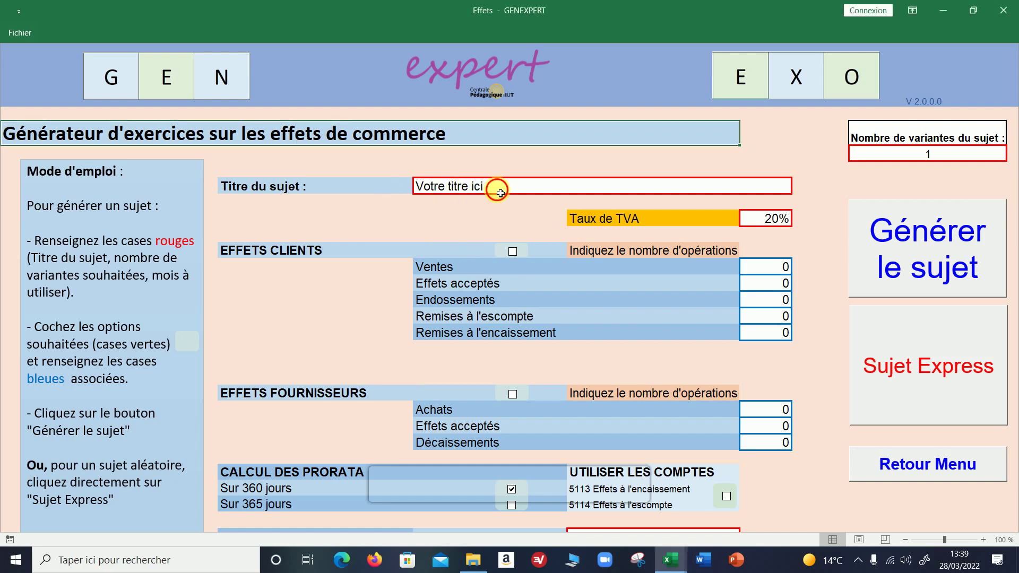
pyautogui.click(500, 194)
pyautogui.write('Esc')
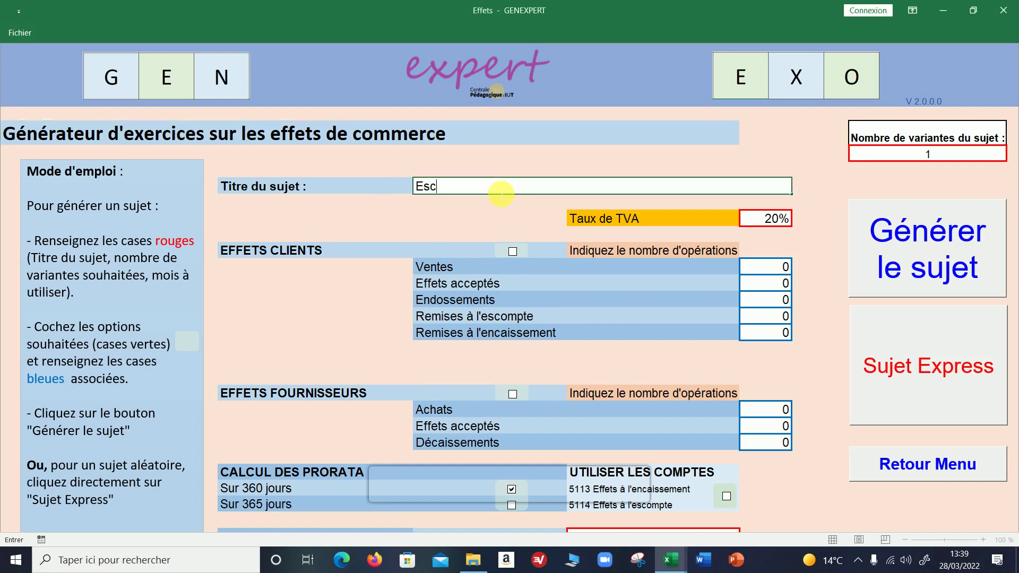
pyautogui.write('pompte')
pyautogui.press('BackSpace')
pyautogui.press('BackSpace')
pyautogui.press('BackSpace')
pyautogui.press('BackSpace')
pyautogui.write('ompte')
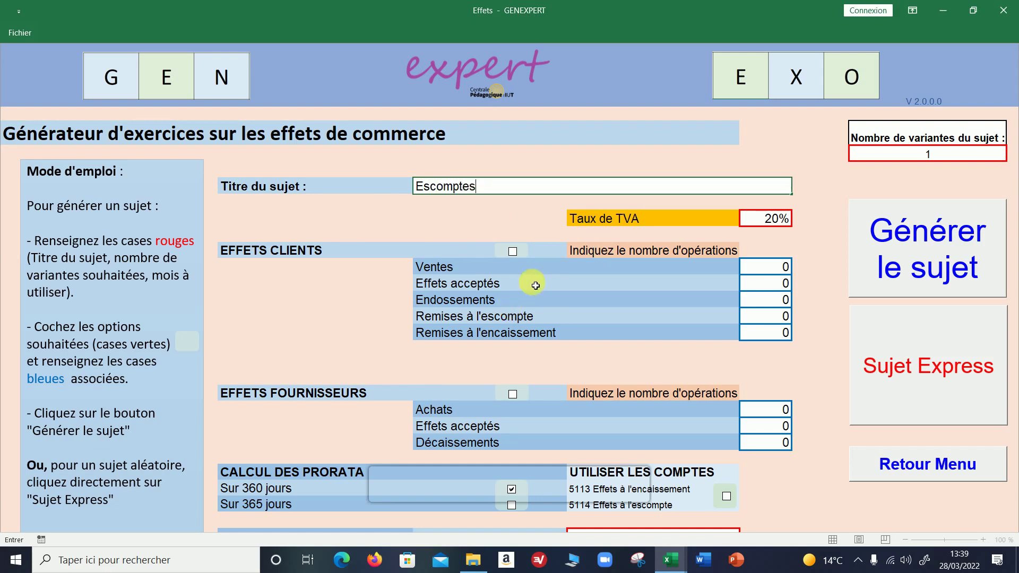
# Step: Enable both the Effets clients and Effets fournisseurs sections of the exercise
pyautogui.click(512, 252)
pyautogui.click(512, 393)
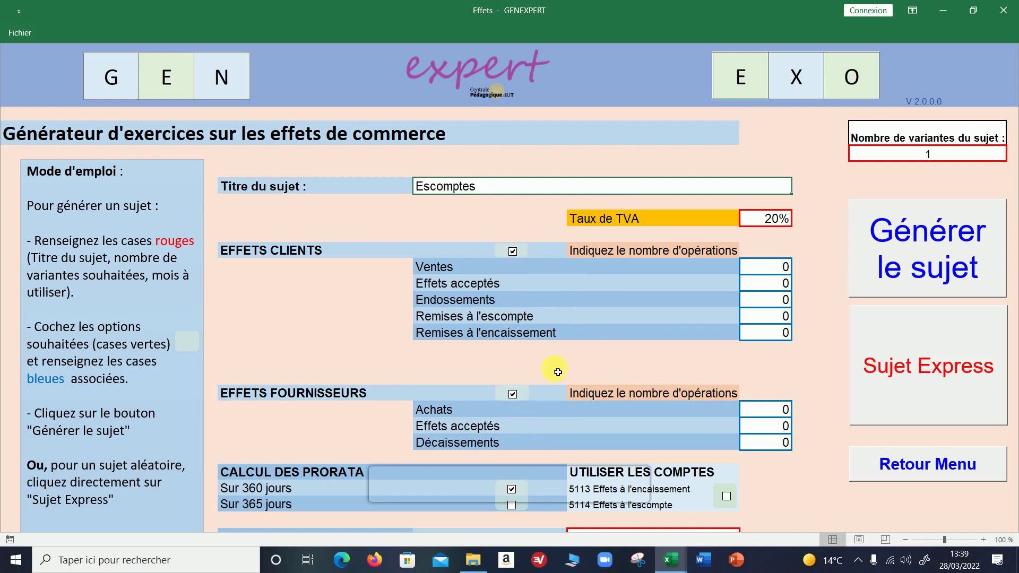
pyautogui.scroll(-1, 587, 318)
pyautogui.scroll(1, 591, 310)
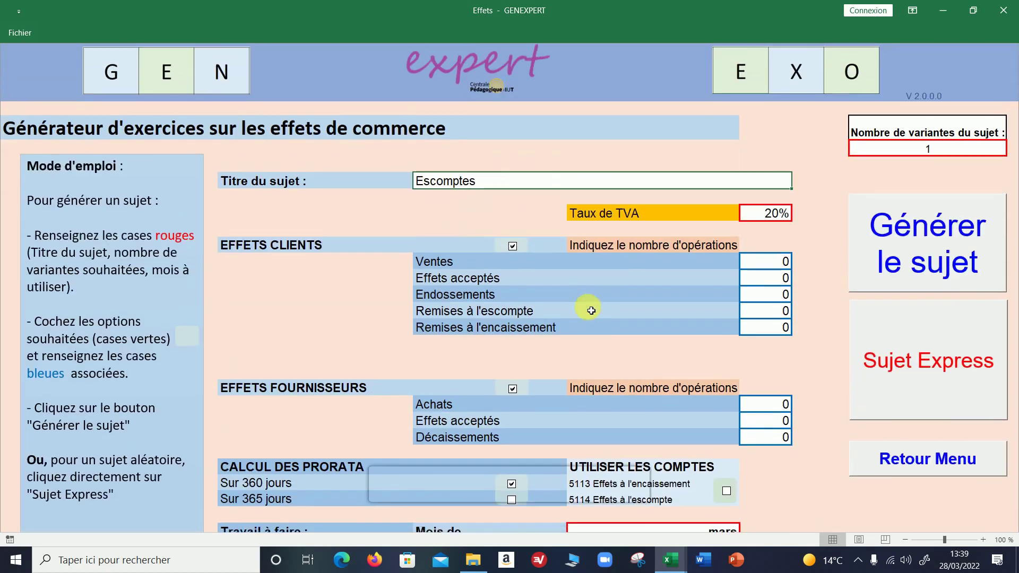
# Step: Set the number of customer operations to 5 for Ventes and 5 for Effets acceptés
pyautogui.click(785, 270)
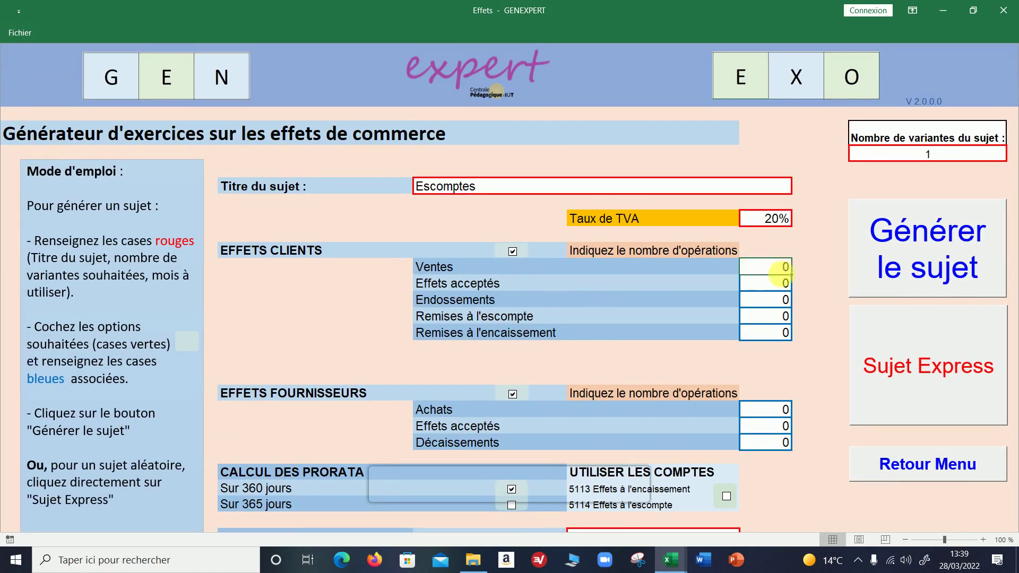
pyautogui.click(771, 282)
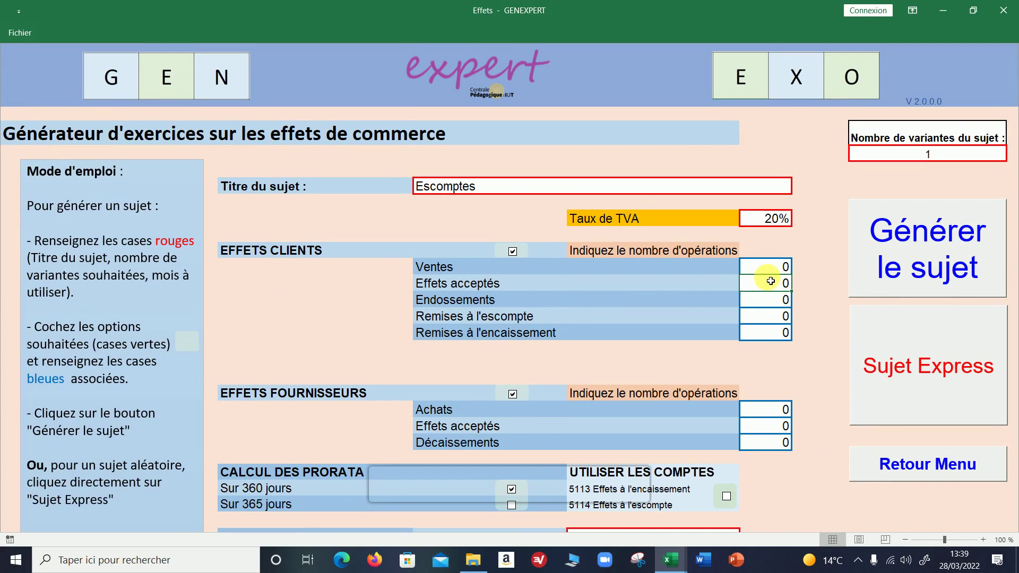
pyautogui.click(780, 267)
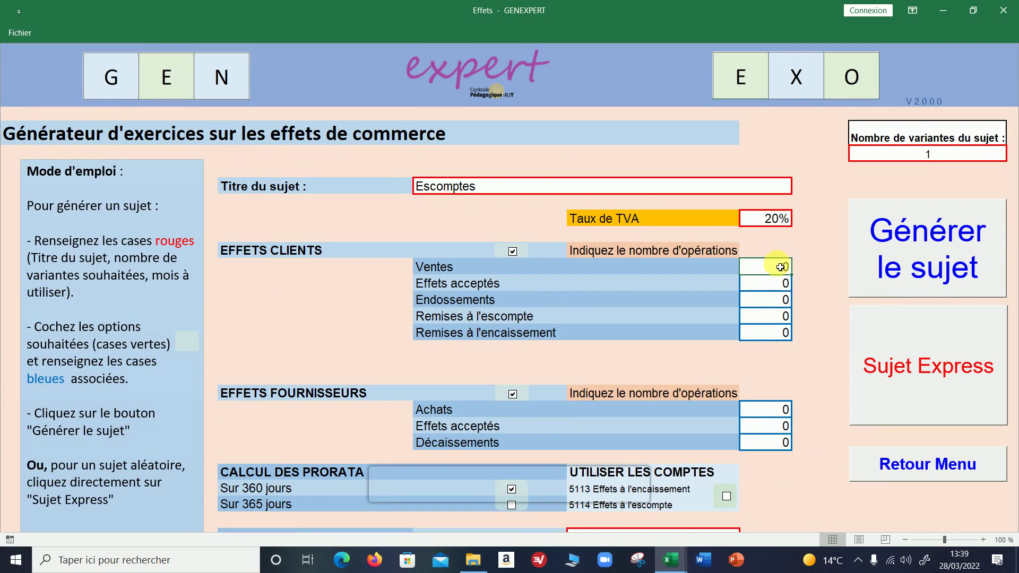
pyautogui.write('20')
pyautogui.press('Return')
pyautogui.click(780, 267)
pyautogui.write('5')
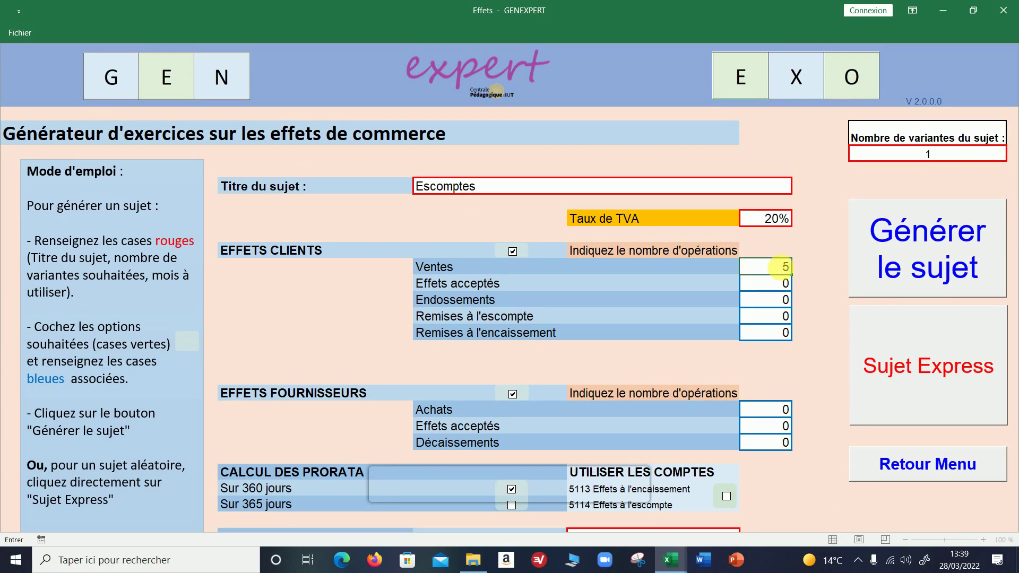
pyautogui.click(783, 286)
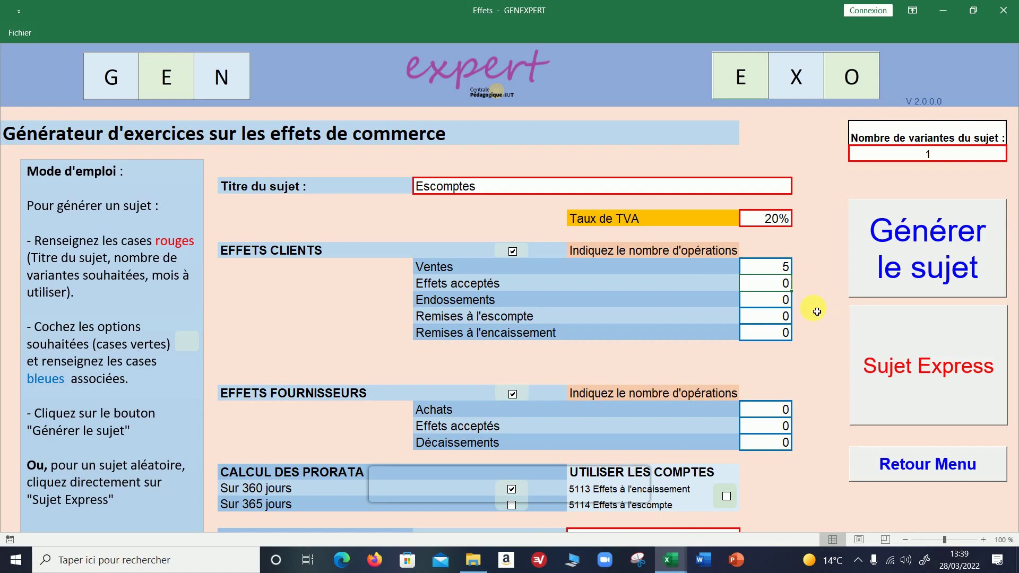
pyautogui.write('5')
pyautogui.press('Return')
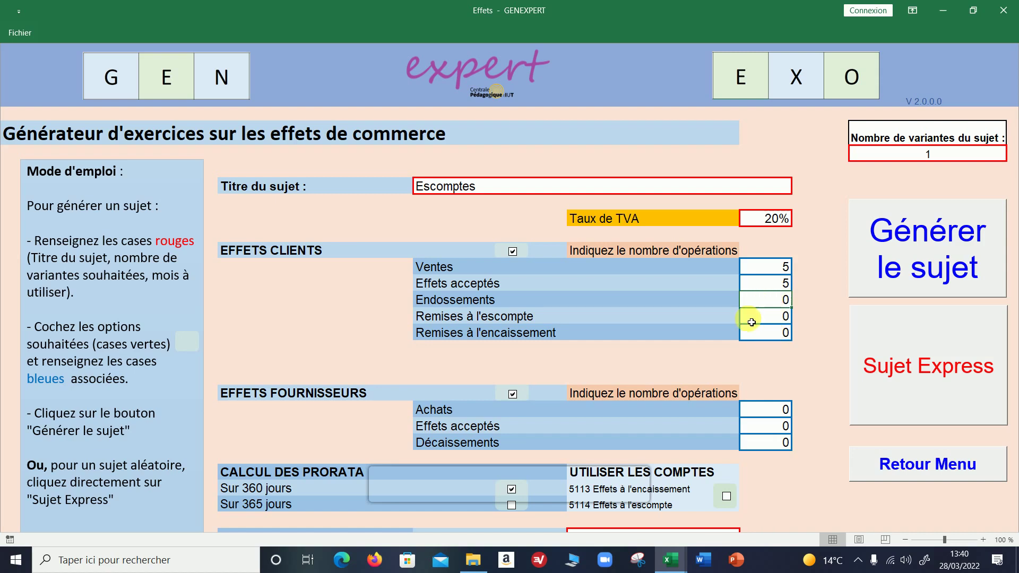
# Step: Set the customer operations to 1 for Endossements, 2 for Remises à l'escompte and 2 for Remises à l'encaissement
pyautogui.write('1')
pyautogui.press('Return')
pyautogui.write('2')
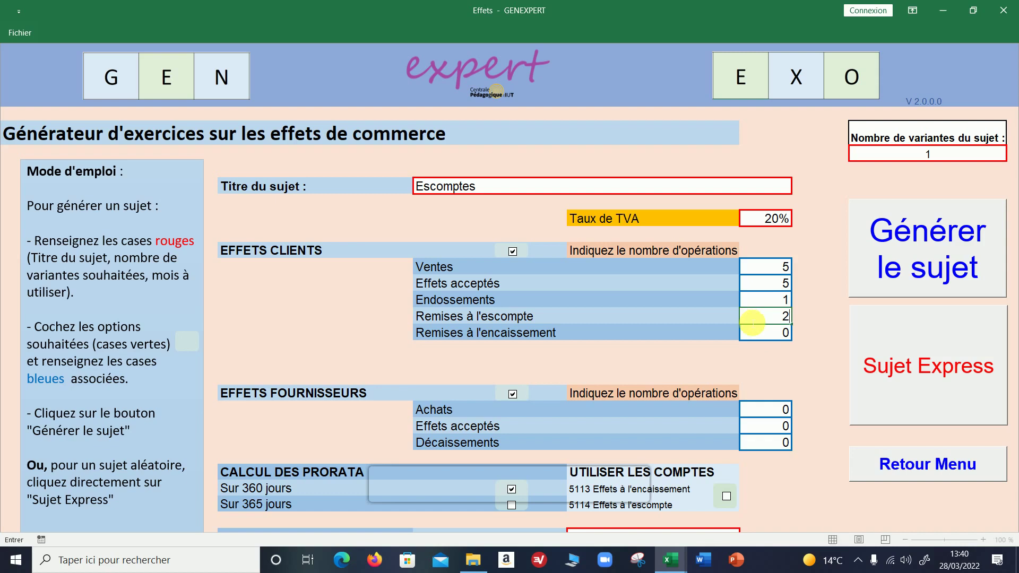
pyautogui.press('Return')
pyautogui.write('2')
pyautogui.press('Return')
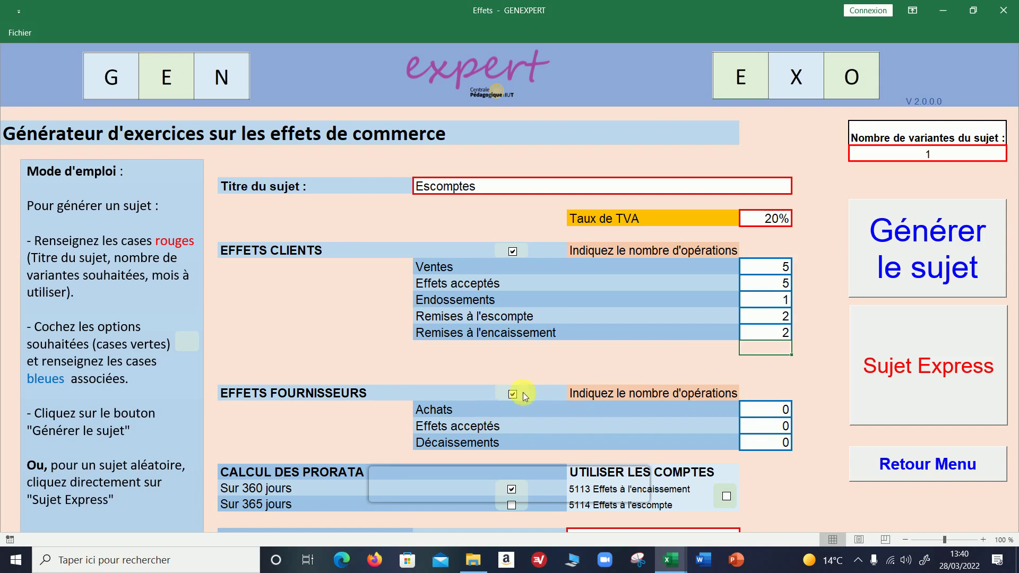
# Step: Set the supplier operations Achats, Effets acceptés and Décaissements to 2 each
pyautogui.click(775, 414)
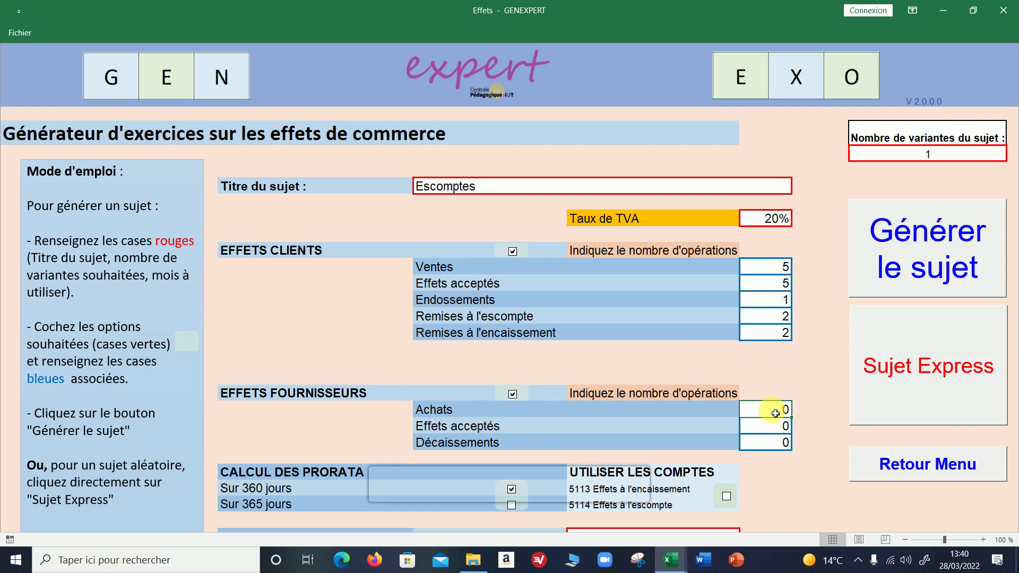
pyautogui.write('2')
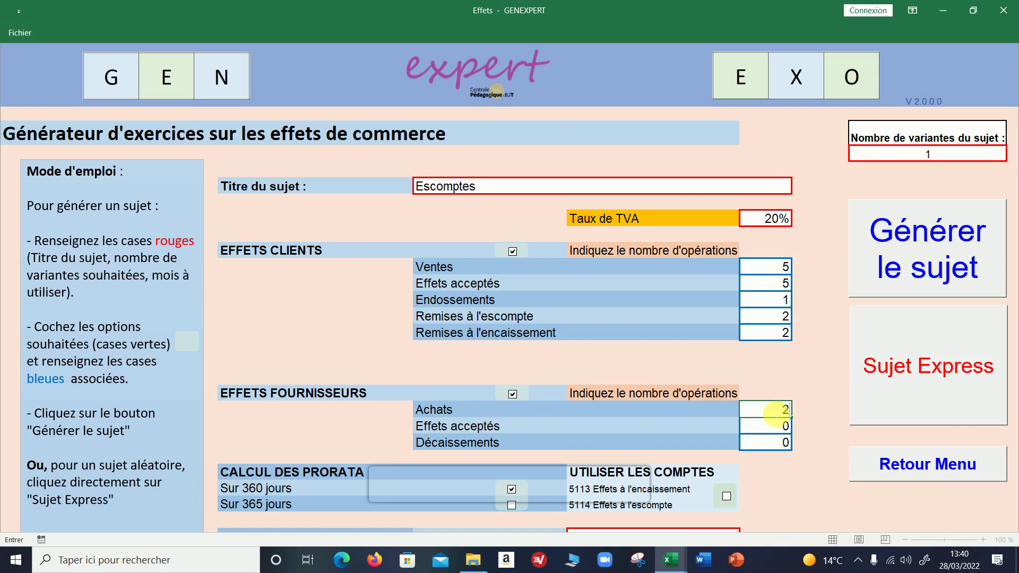
pyautogui.press('Return')
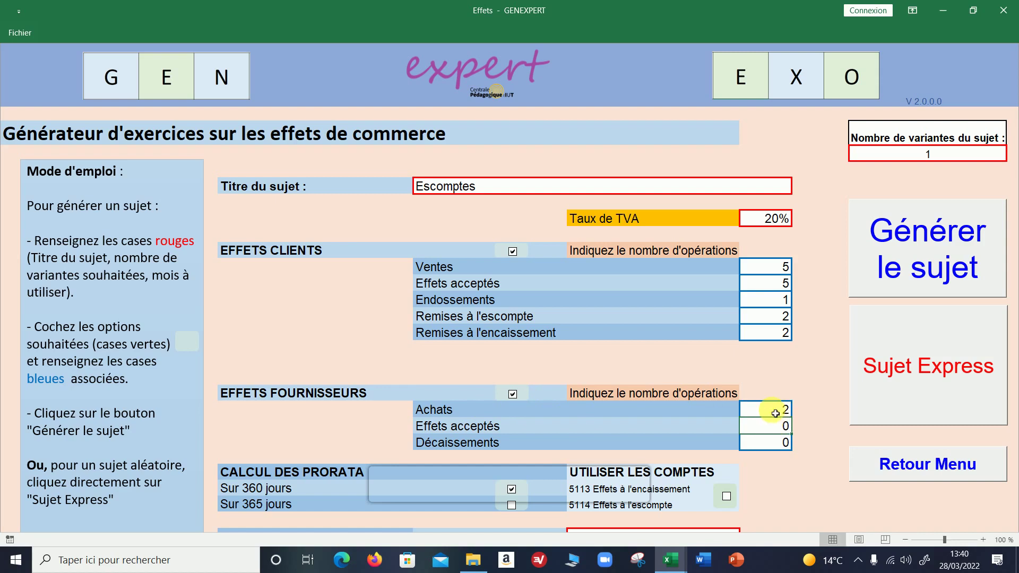
pyautogui.write('2')
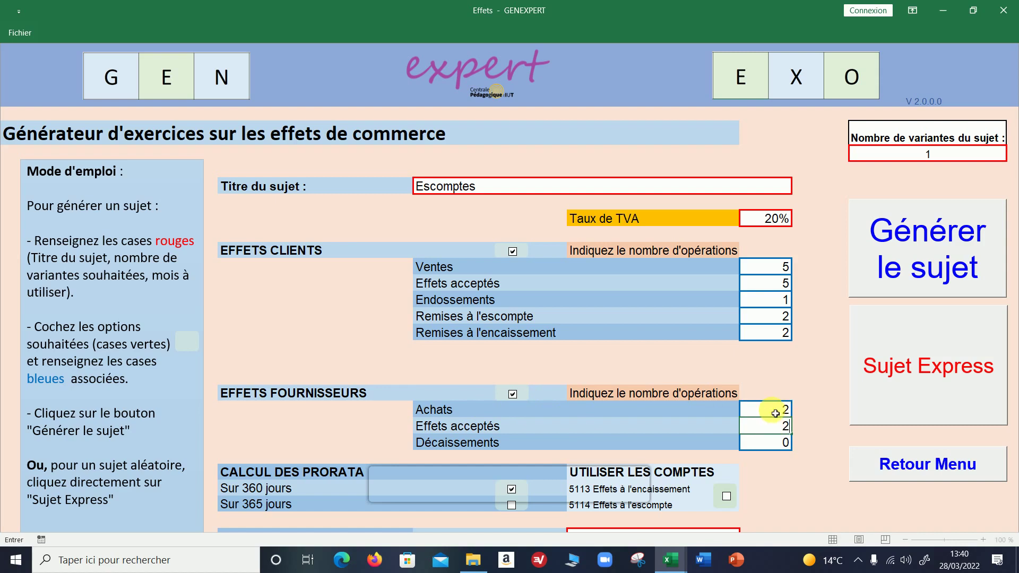
pyautogui.press('Return')
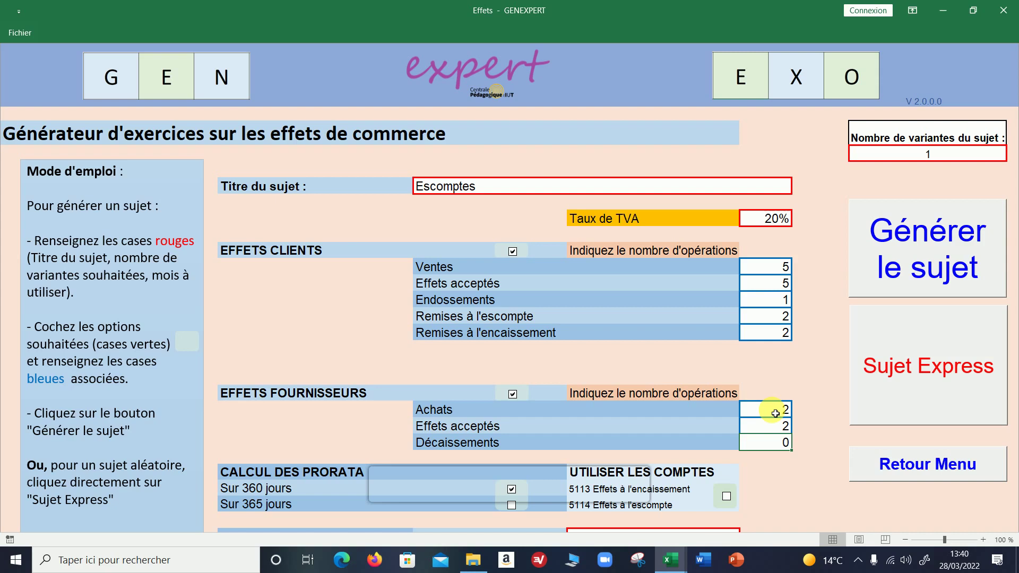
pyautogui.write('2')
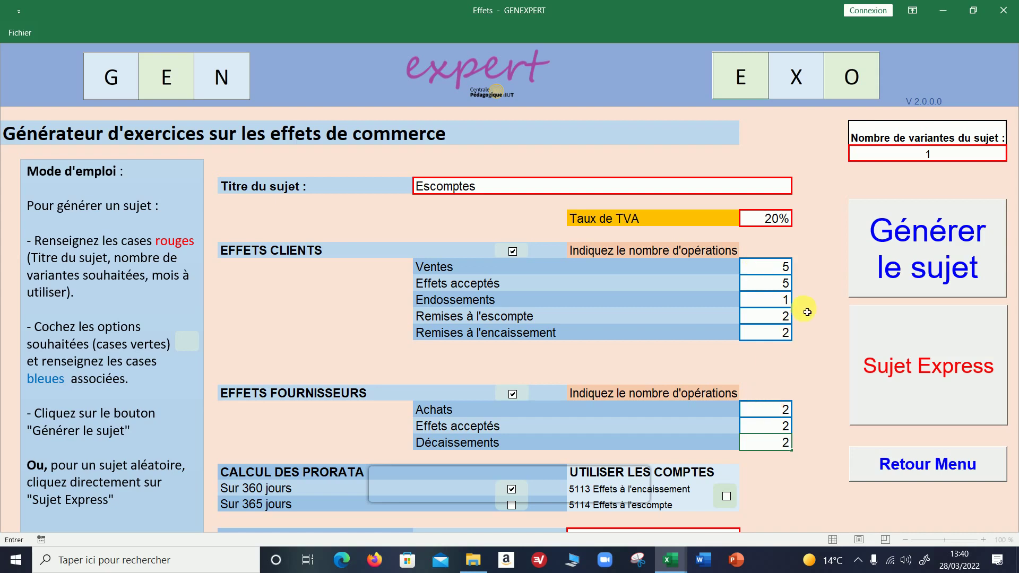
# Step: Enable the use of accounts 5113 Effets à l'encaissement and 5114 Effets à l'escompte
pyautogui.scroll(-3, 808, 313)
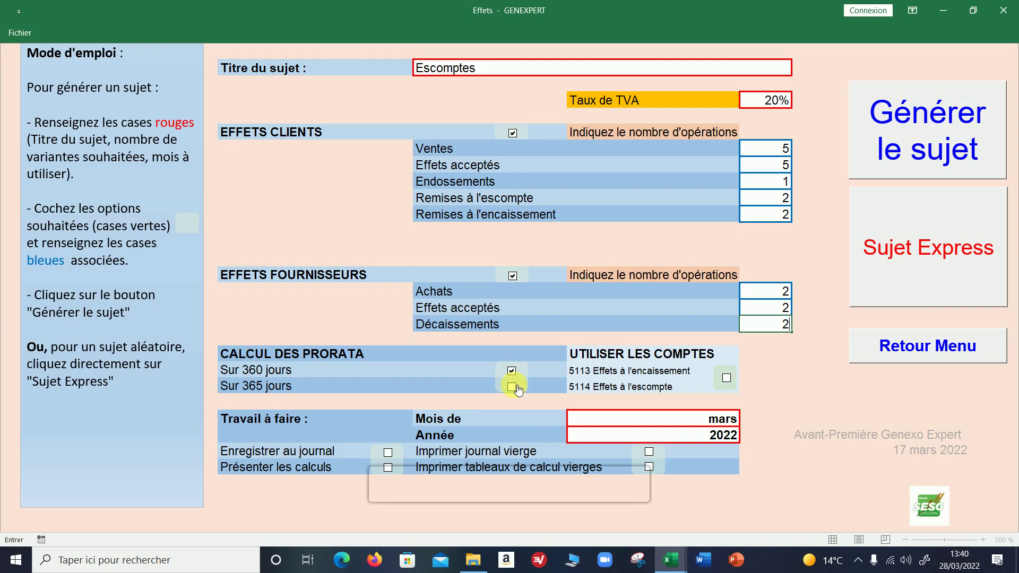
pyautogui.click(727, 379)
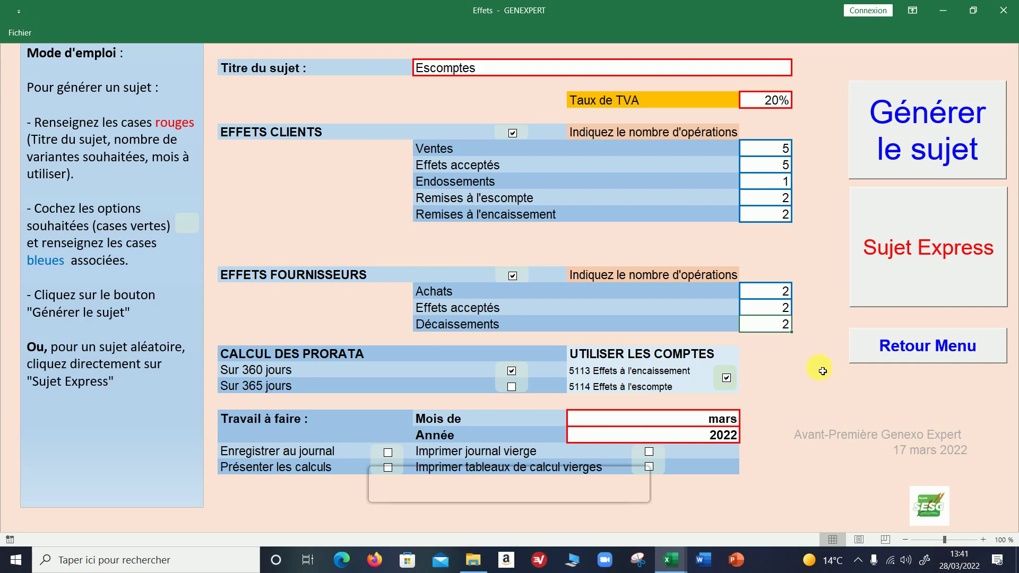
pyautogui.click(727, 379)
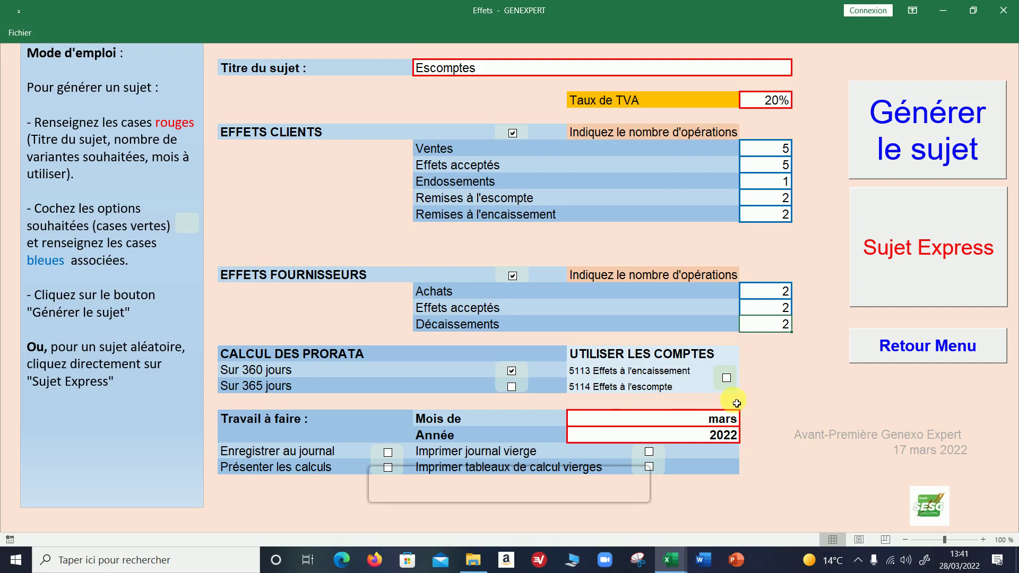
pyautogui.click(727, 378)
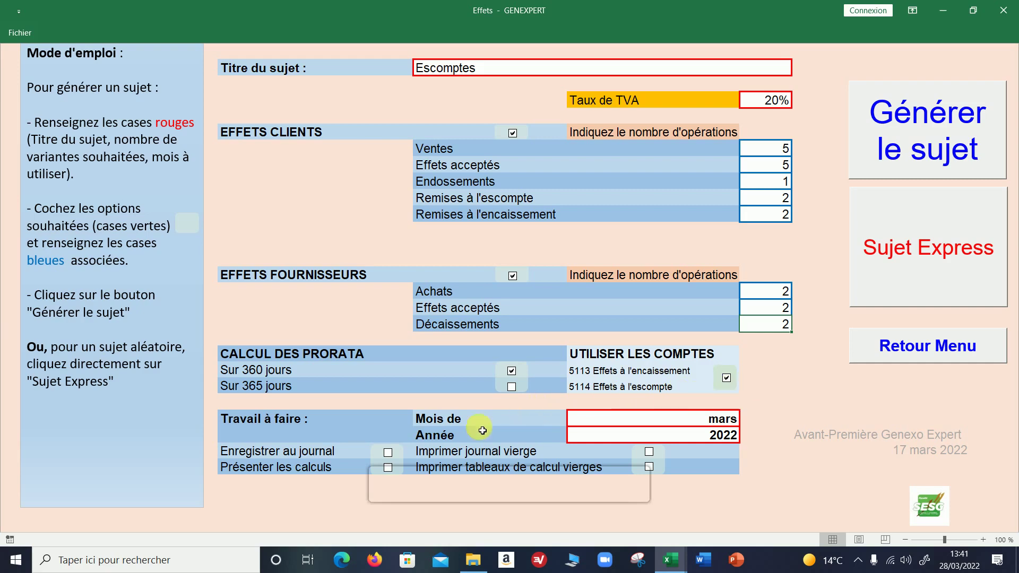
# Step: Enable journal recording, calculation details, and printing of the blank journal and blank calculation tables under Travail à faire, and generate the subject
pyautogui.click(388, 452)
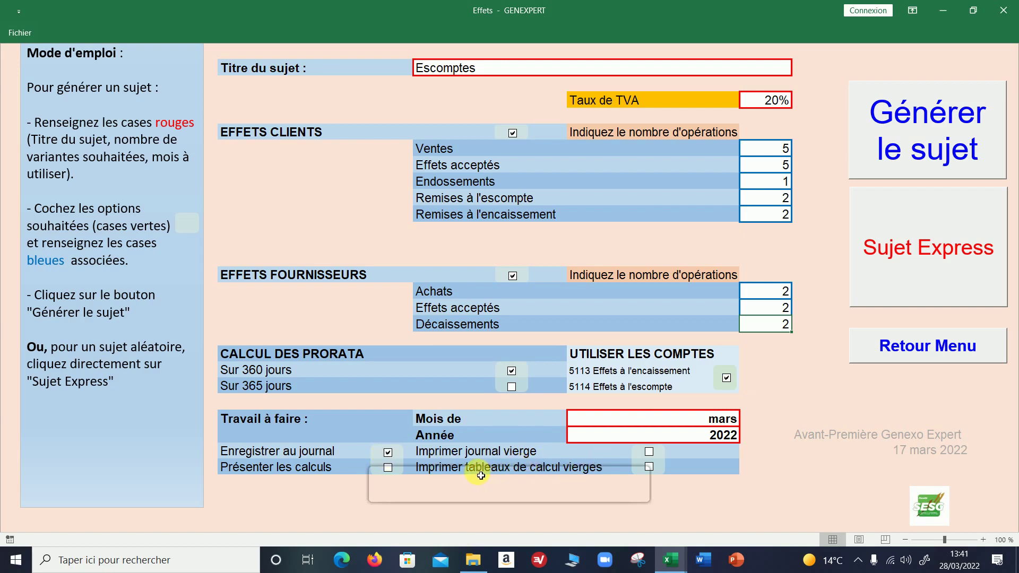
pyautogui.click(649, 451)
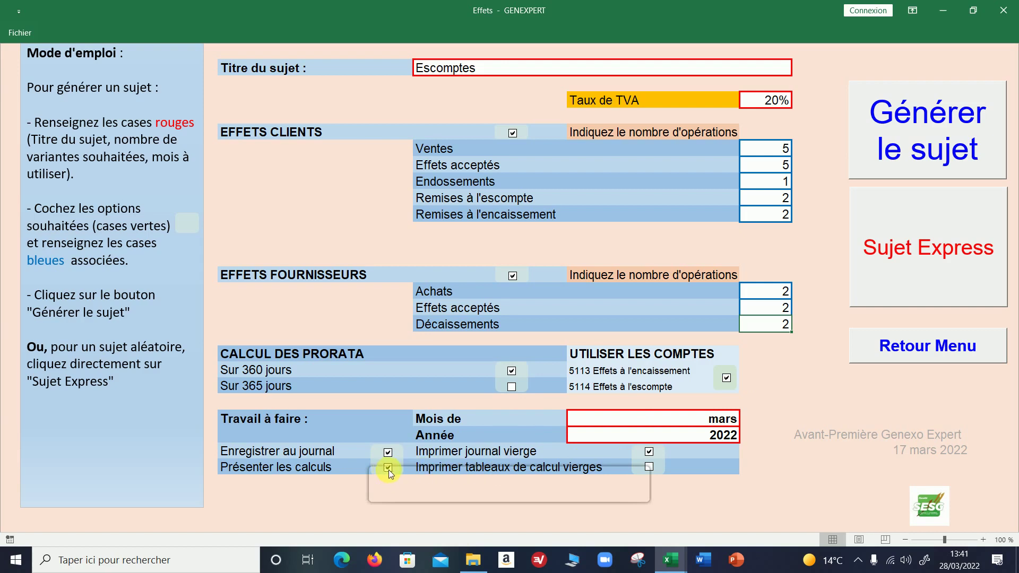
pyautogui.click(649, 467)
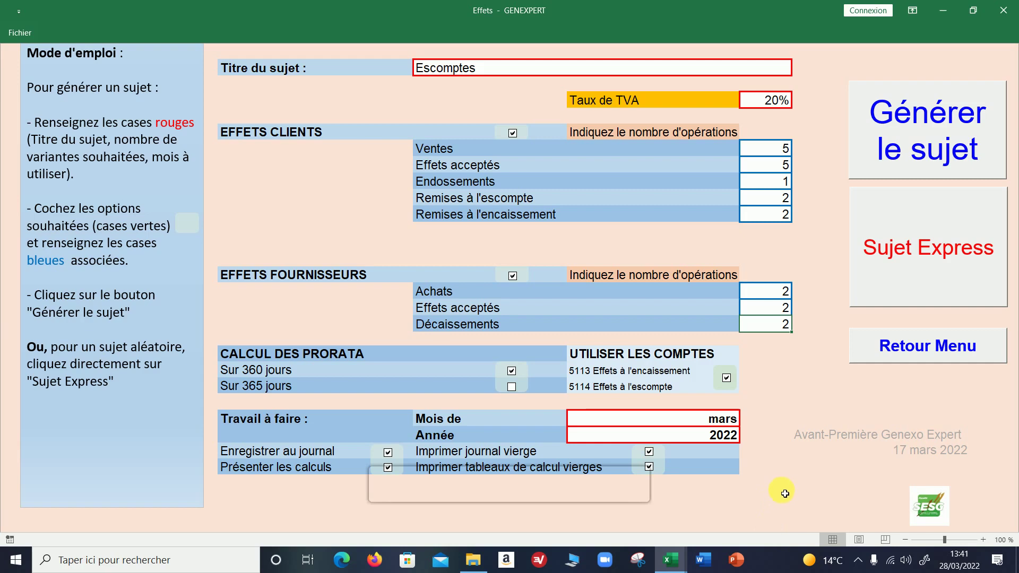
pyautogui.scroll(3, 772, 483)
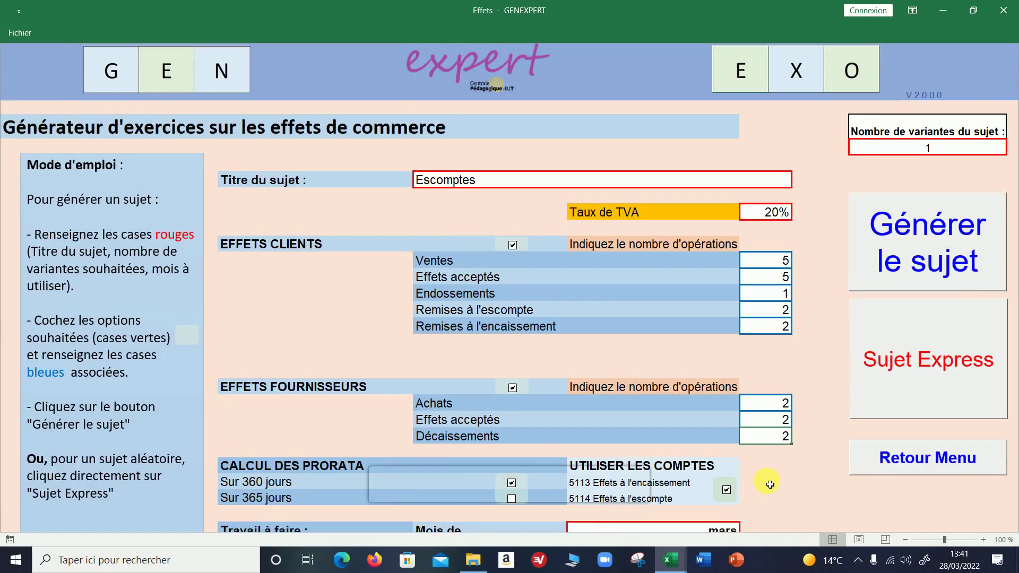
pyautogui.click(926, 259)
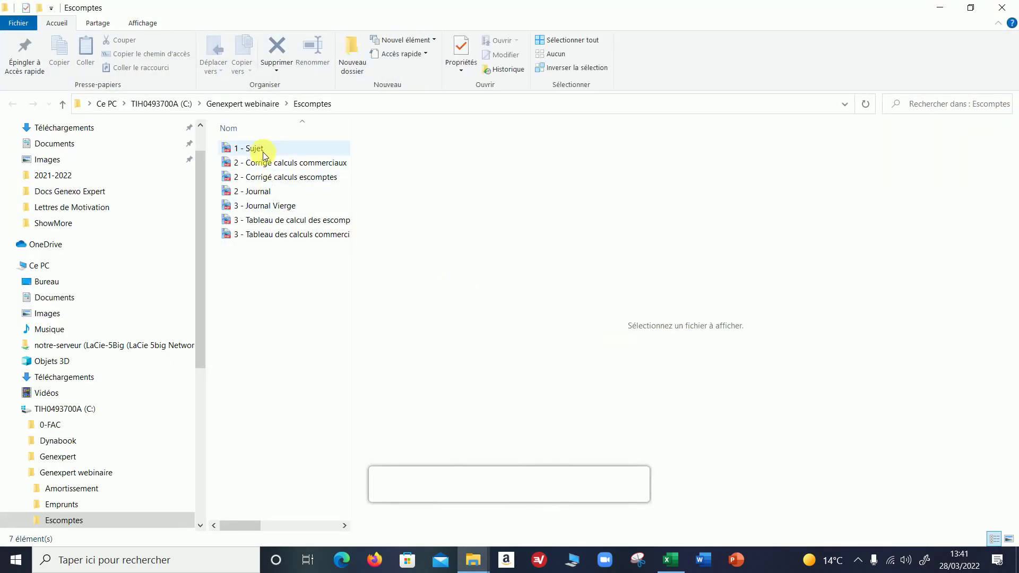
# Step: Preview the generated "1 - Sujet" file and read through its instructions and dated operations
pyautogui.click(263, 156)
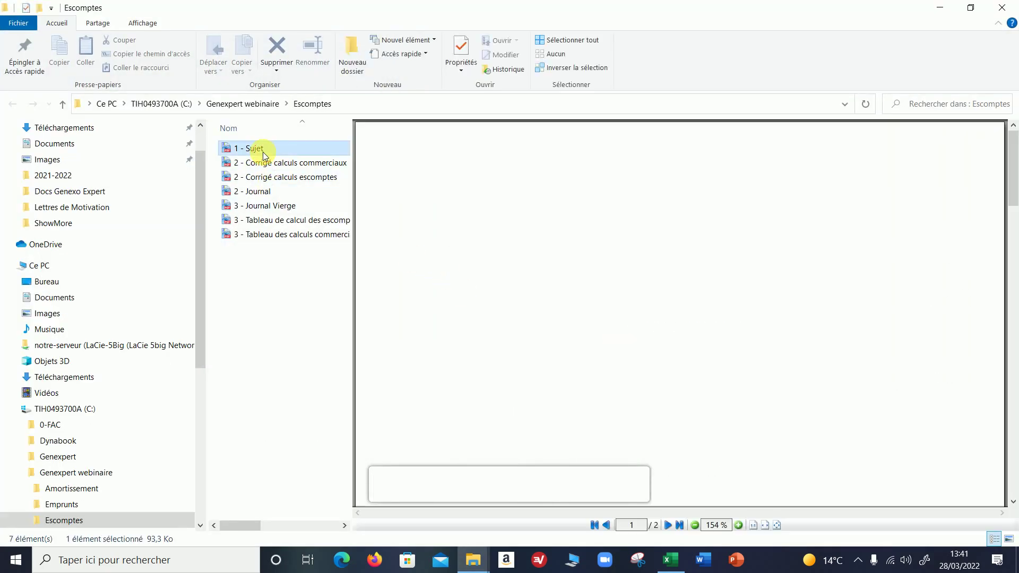
pyautogui.scroll(-3, 834, 373)
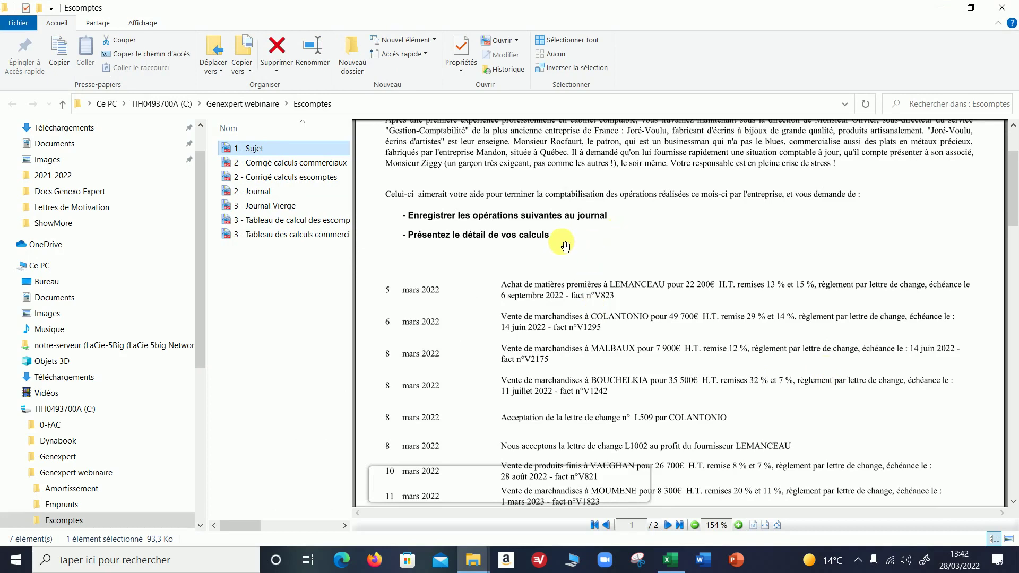
pyautogui.scroll(-2, 810, 309)
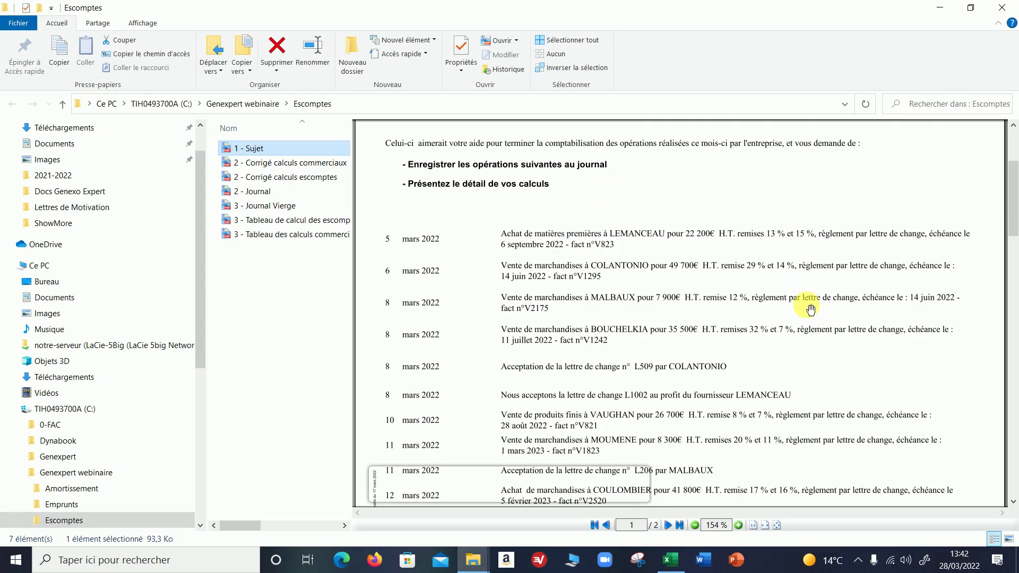
pyautogui.scroll(-4, 810, 309)
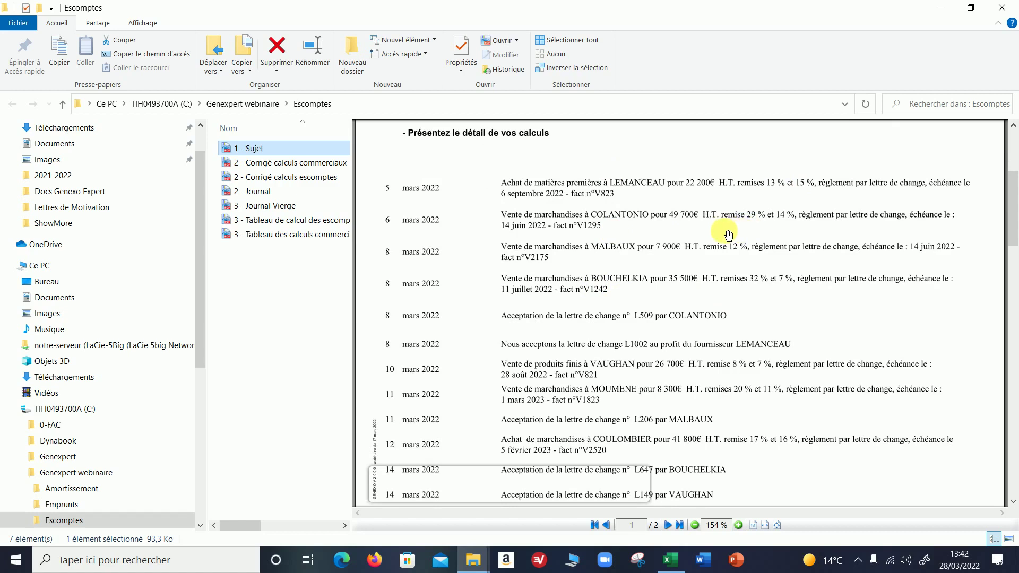
pyautogui.scroll(-1, 726, 237)
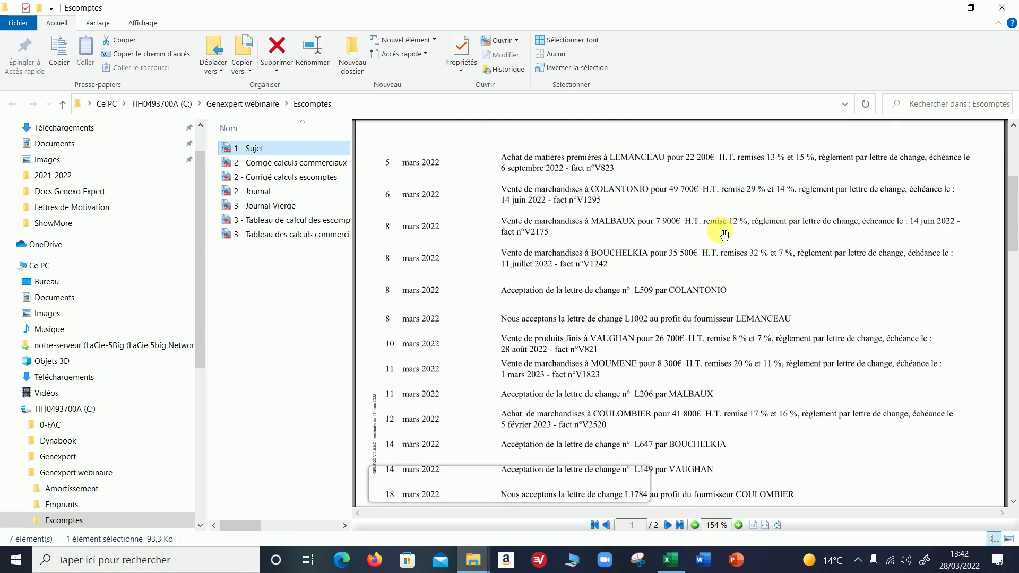
pyautogui.scroll(-2, 722, 234)
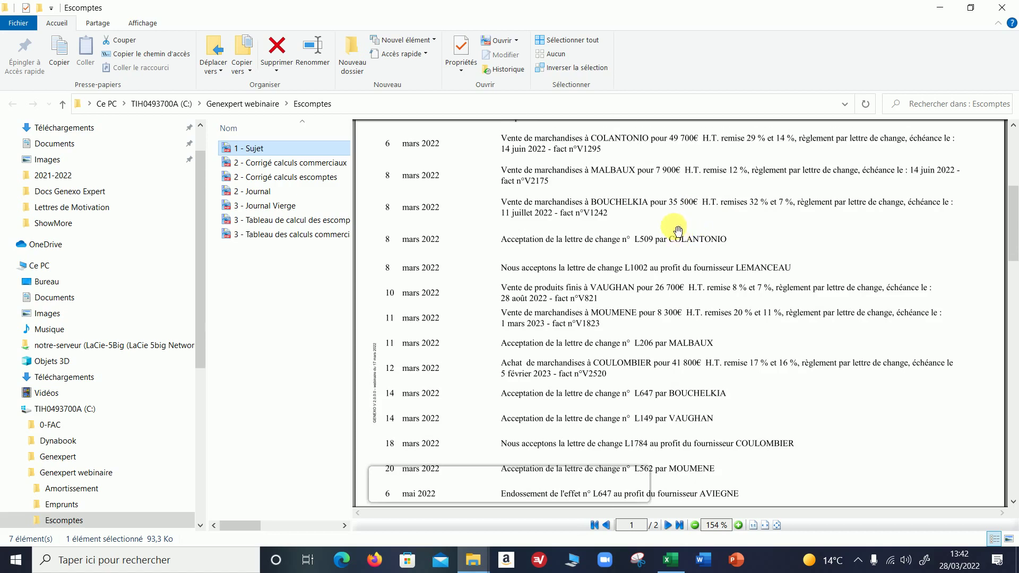
pyautogui.scroll(-1, 678, 231)
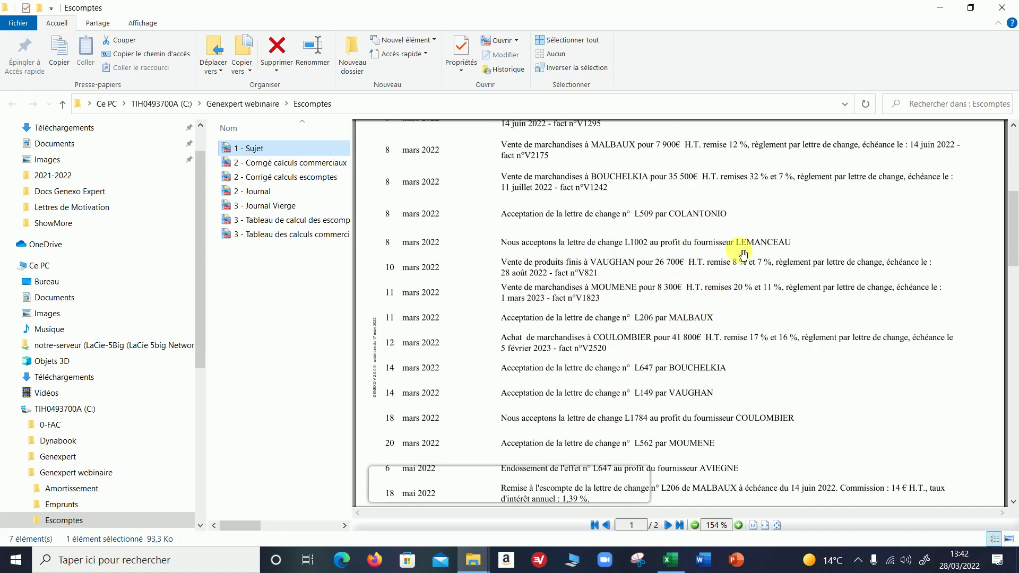
# Step: Read the rest of the subject's dated operations through the second page, including the endorsement, discount, collection and payment of the bills
pyautogui.scroll(-1, 766, 308)
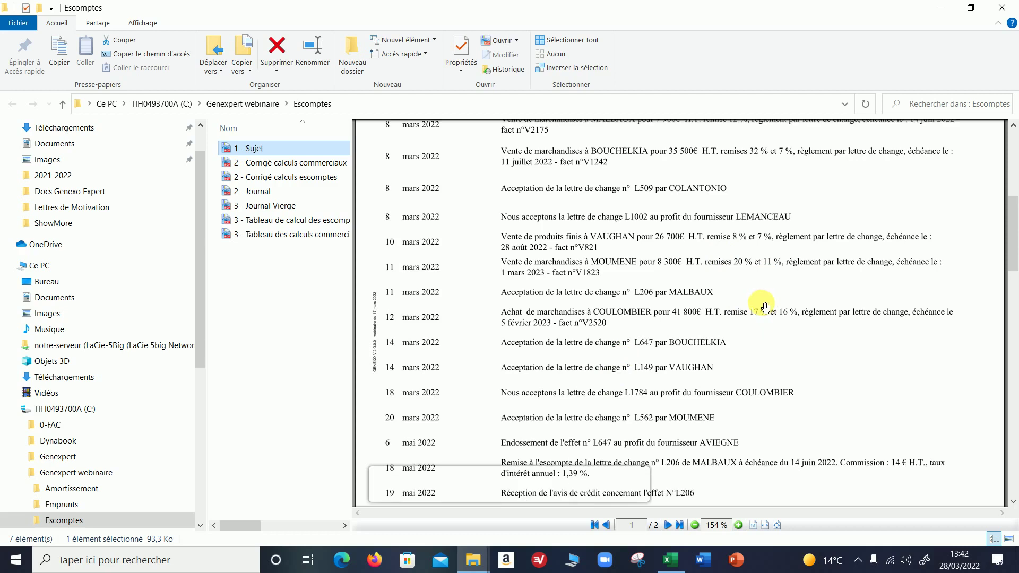
pyautogui.scroll(-6, 766, 308)
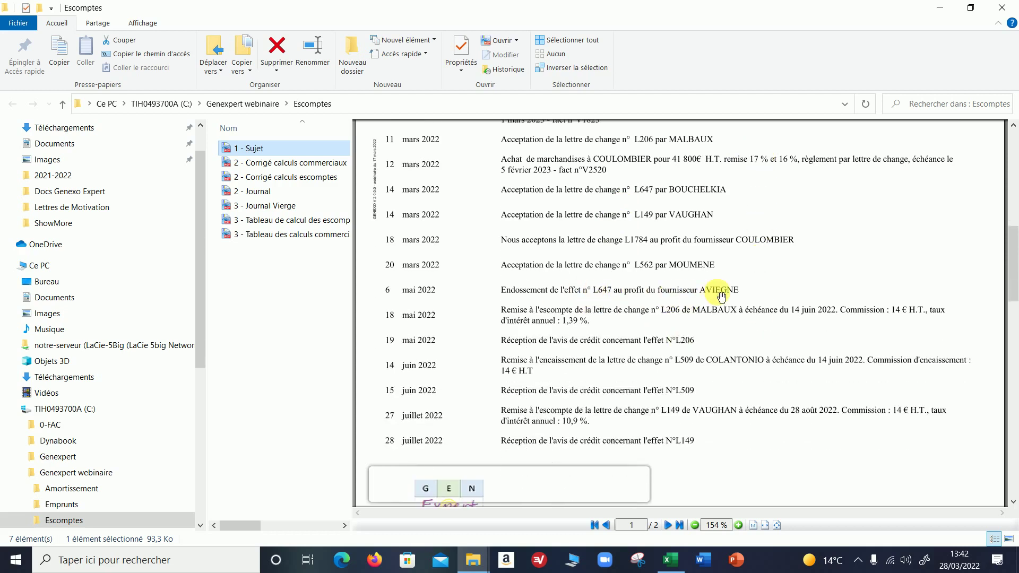
pyautogui.scroll(-1, 785, 294)
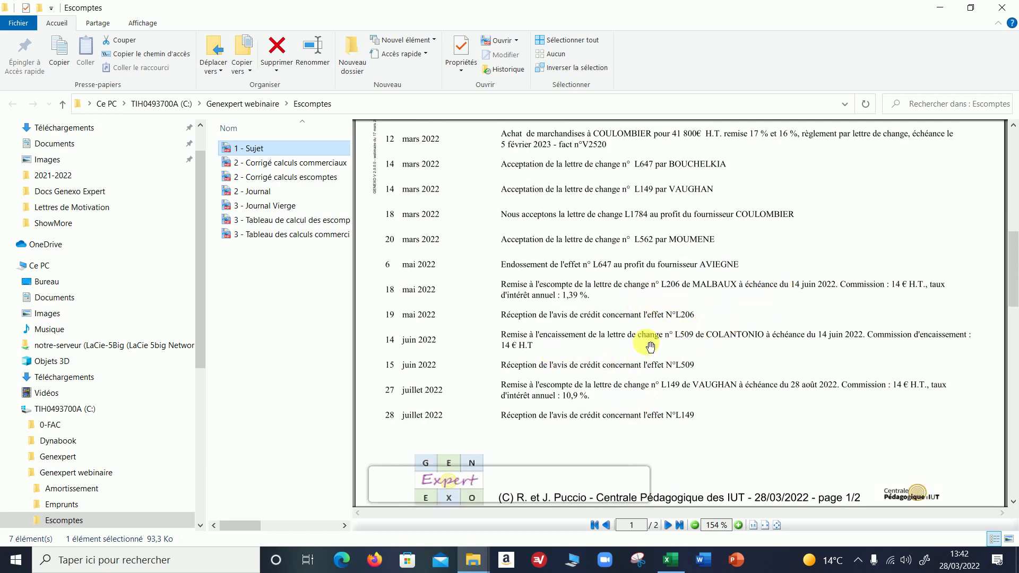
pyautogui.scroll(-1, 647, 342)
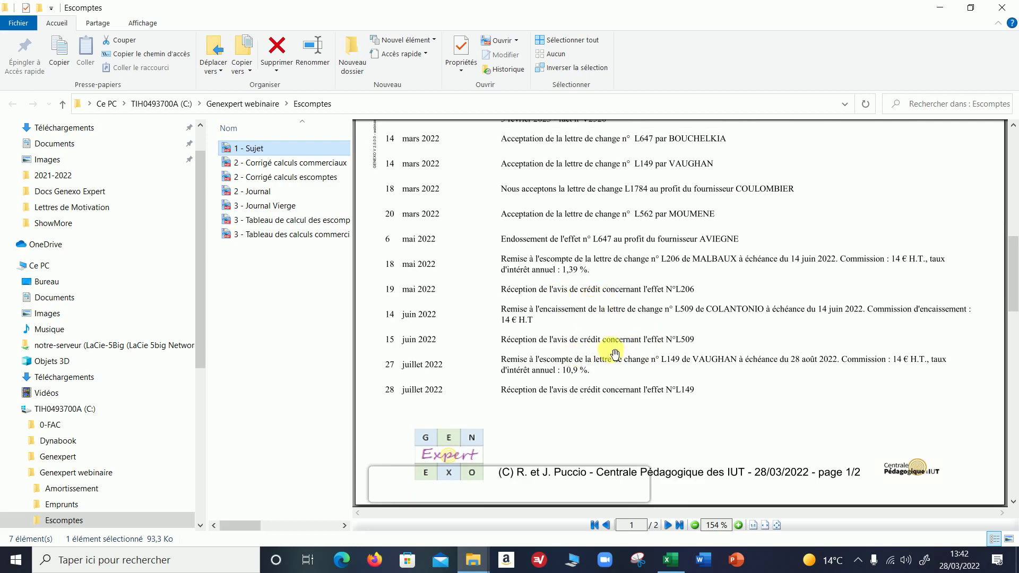
pyautogui.scroll(-7, 668, 348)
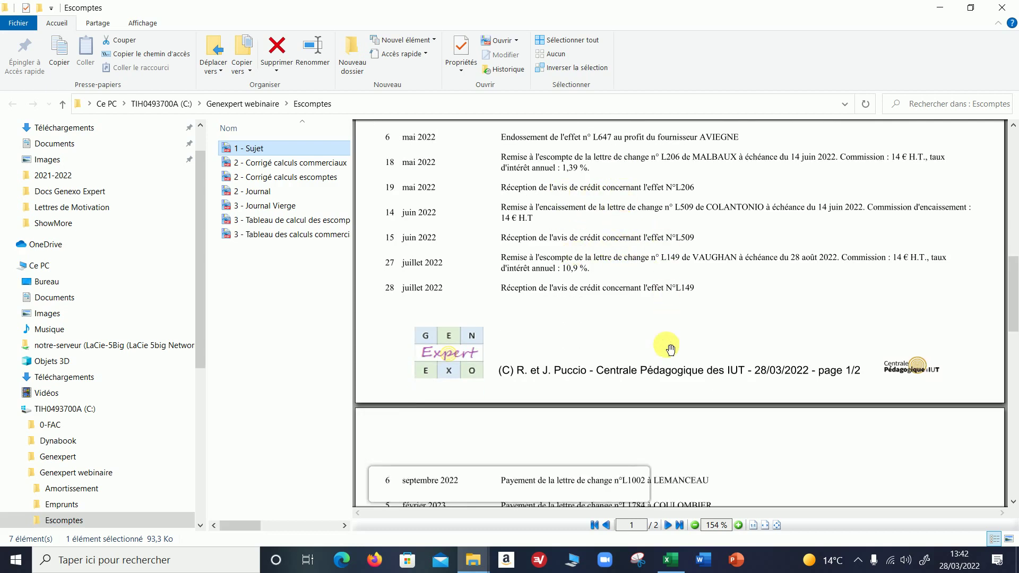
pyautogui.scroll(-1, 686, 296)
pyautogui.scroll(-2, 654, 342)
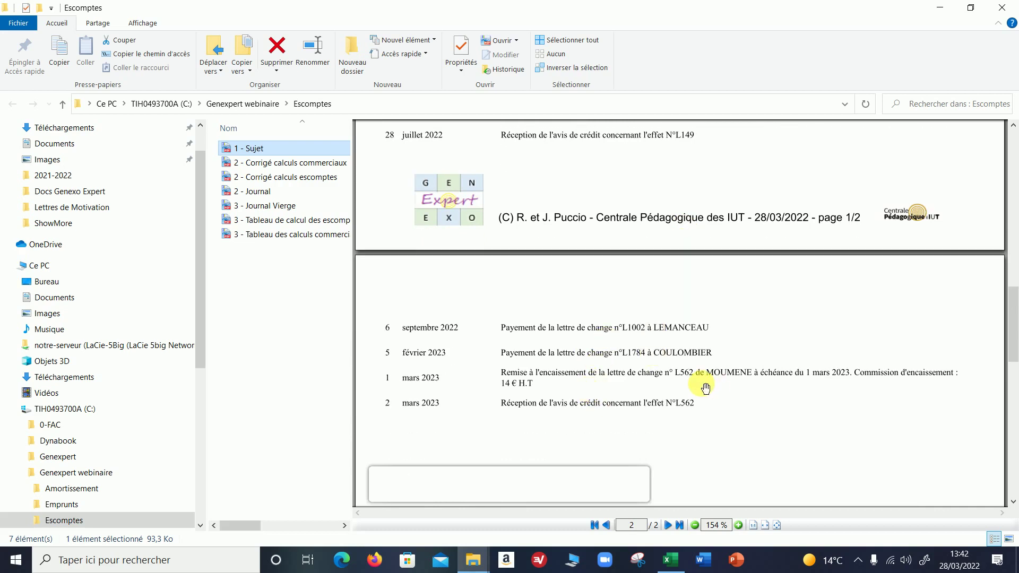
pyautogui.scroll(20, 709, 421)
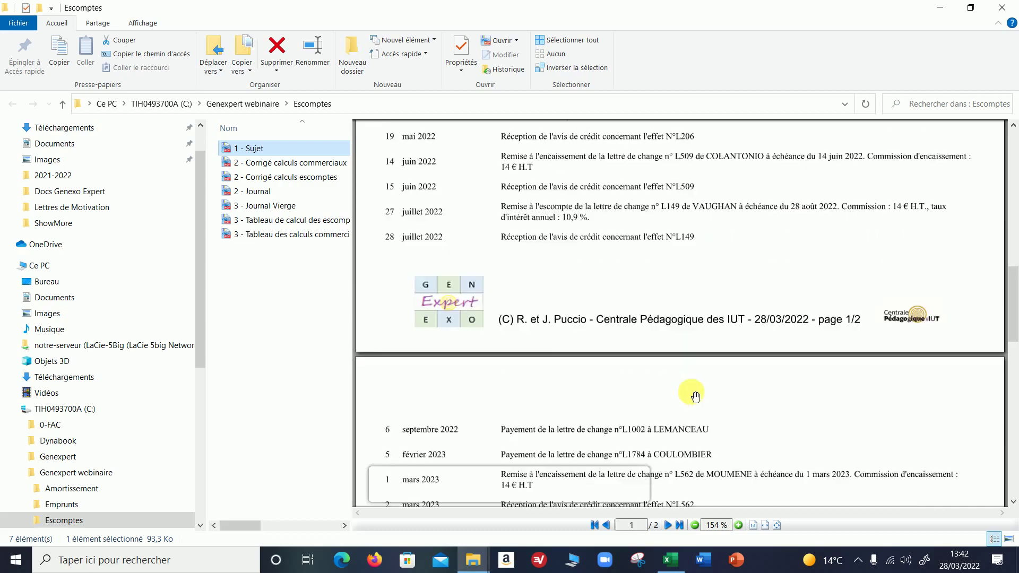
pyautogui.scroll(4, 710, 391)
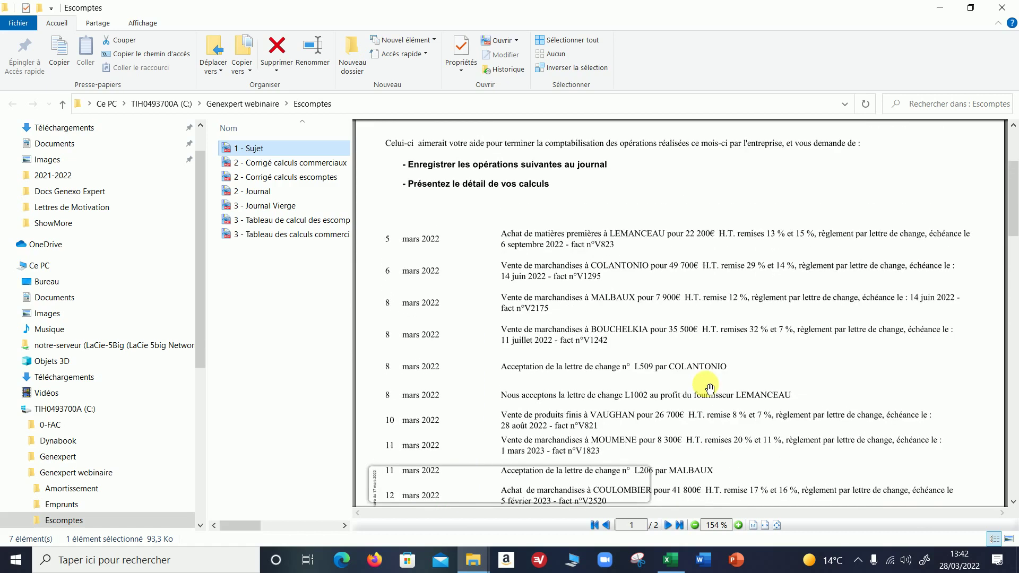
# Step: Preview "2 - Corrigé calculs commerciaux" and examine the discount, net, TVA and TTC calculations for the sales invoices
pyautogui.click(302, 164)
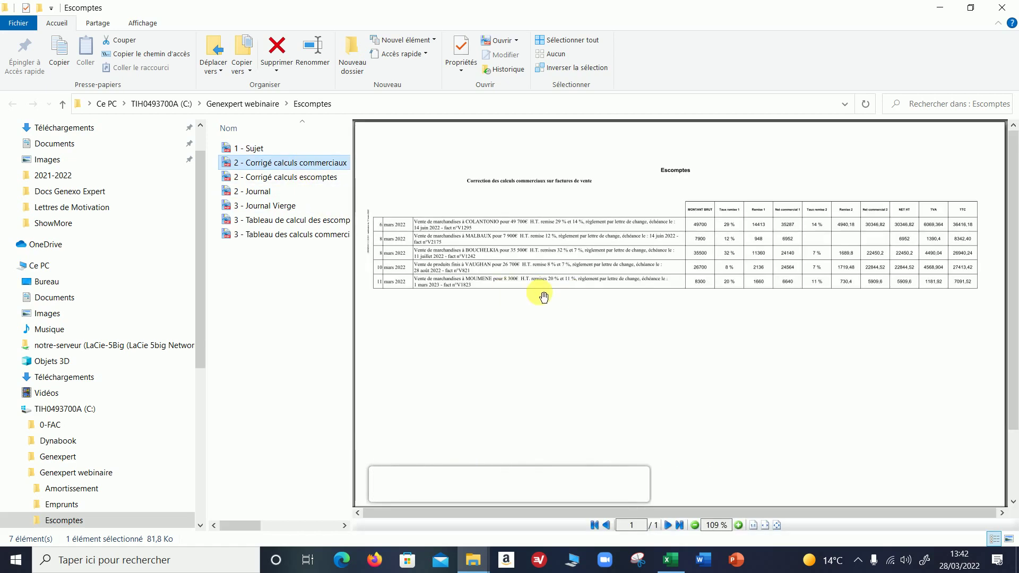
pyautogui.keyDown('ctrl'); pyautogui.scroll(2, 594, 238); pyautogui.keyUp('ctrl')
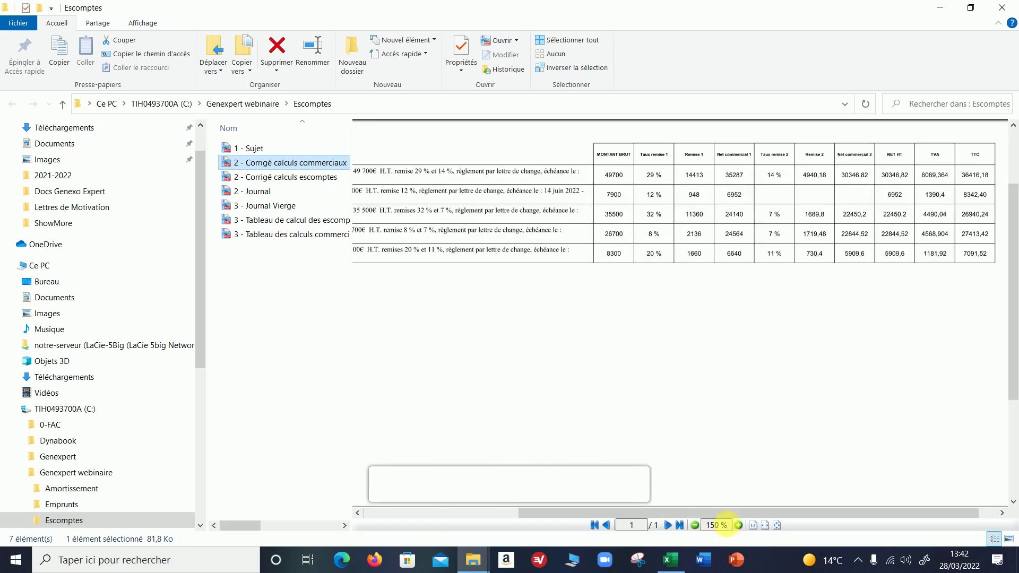
pyautogui.moveTo(673, 512); pyautogui.dragTo(518, 507)
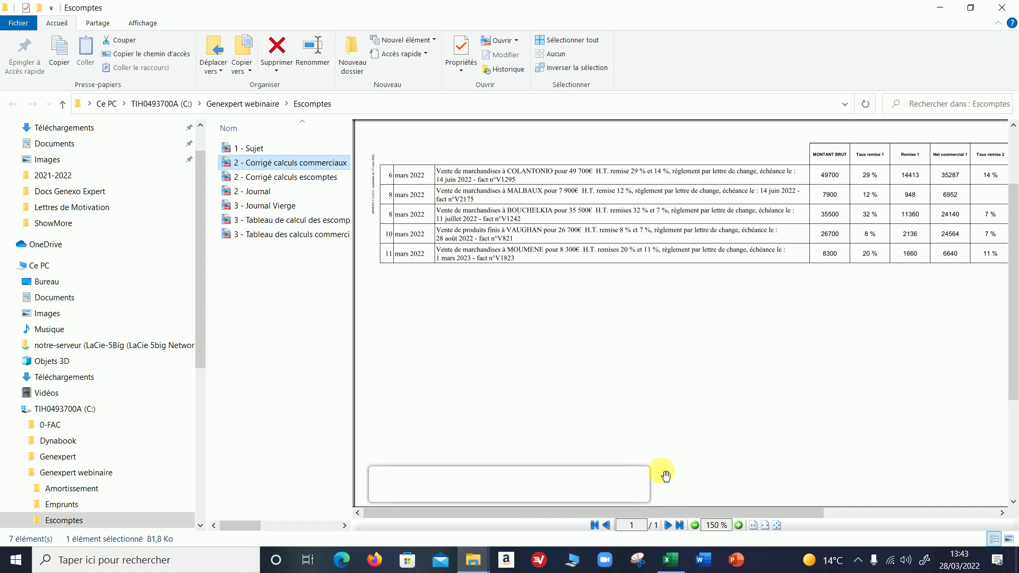
pyautogui.moveTo(671, 513); pyautogui.dragTo(860, 516)
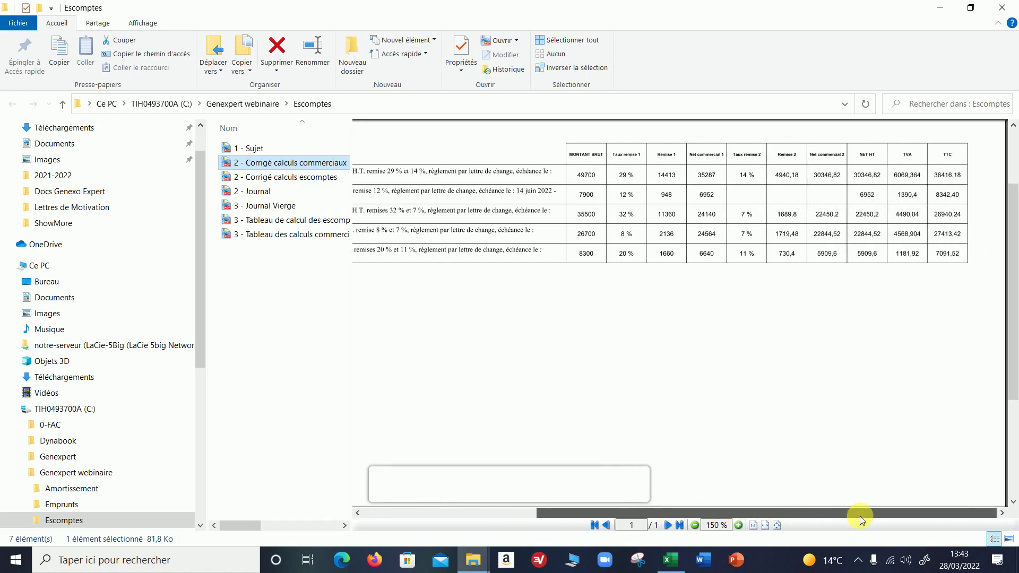
pyautogui.scroll(2, 689, 205)
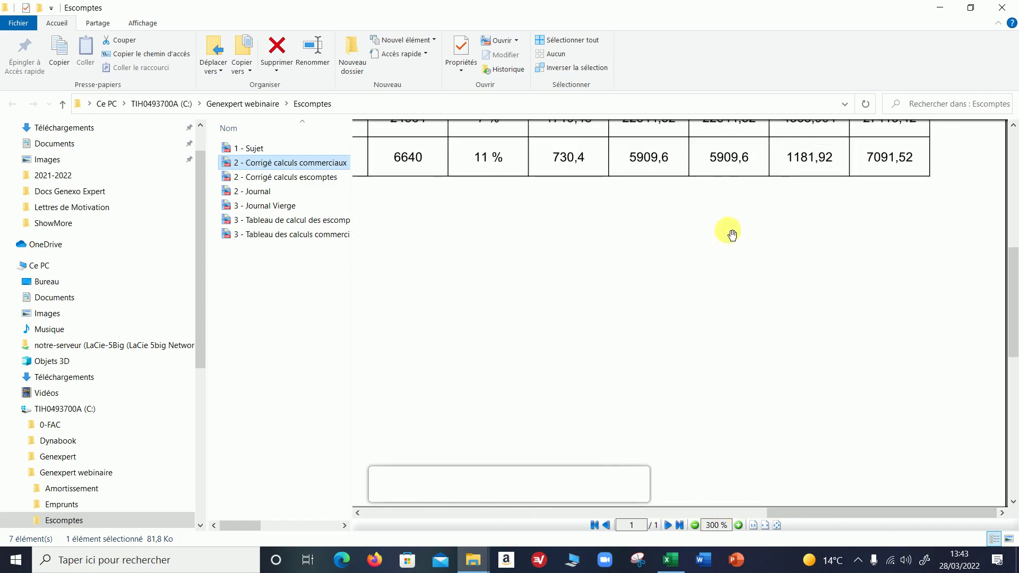
pyautogui.scroll(3, 669, 259)
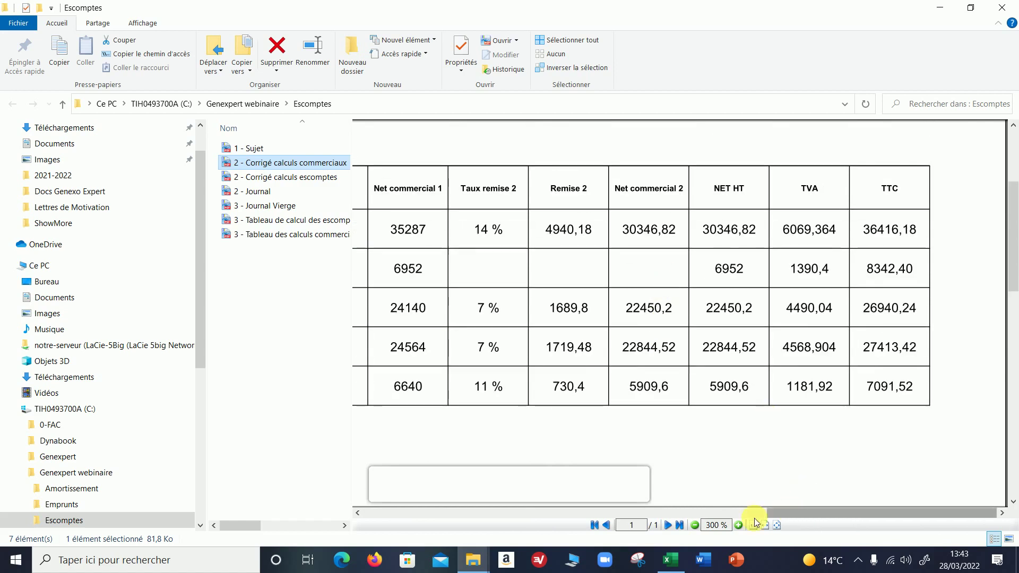
pyautogui.moveTo(784, 515); pyautogui.dragTo(754, 501)
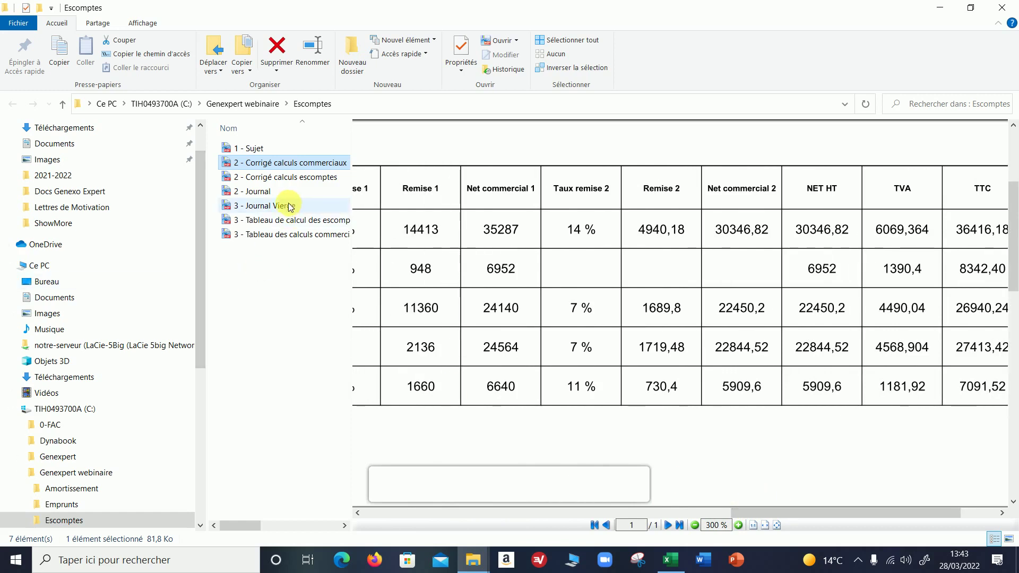
# Step: Preview "2 - Corrigé calculs escomptes" and examine the interest, commission, agios and net calculations for the discounted bills
pyautogui.click(308, 180)
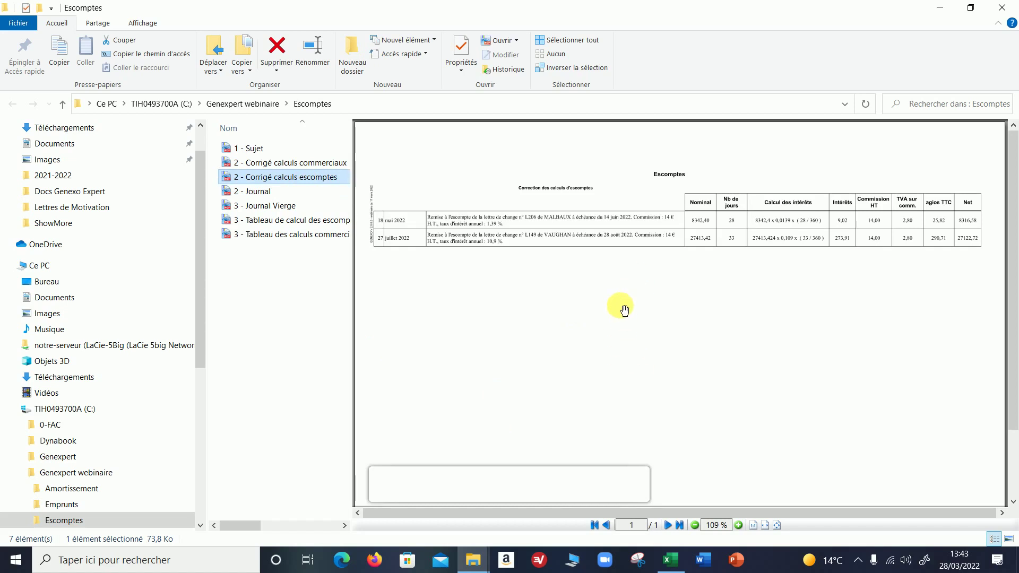
pyautogui.scroll(1, 584, 273)
pyautogui.scroll(2, 586, 275)
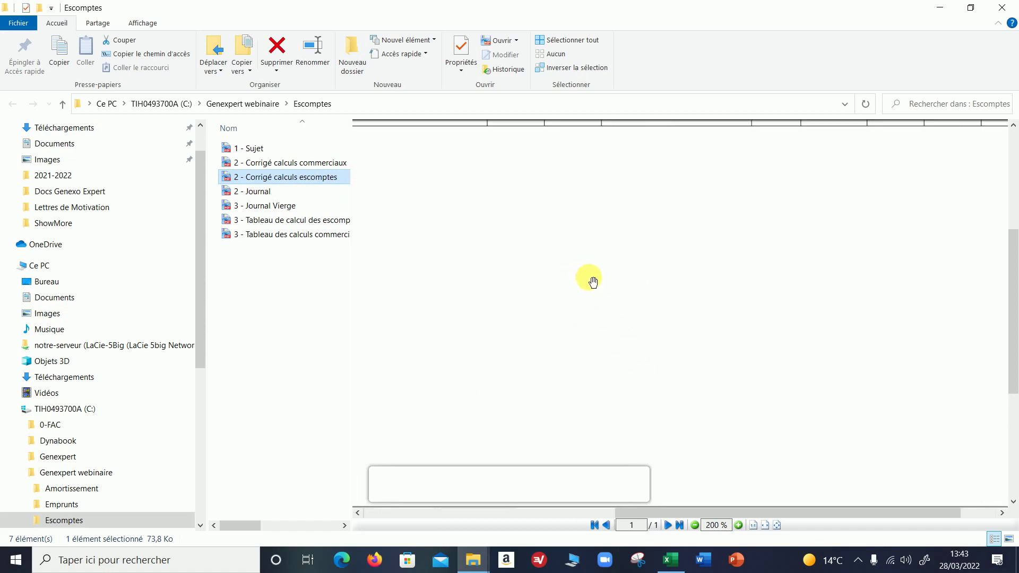
pyautogui.moveTo(693, 513); pyautogui.dragTo(444, 411)
pyautogui.scroll(2, 456, 415)
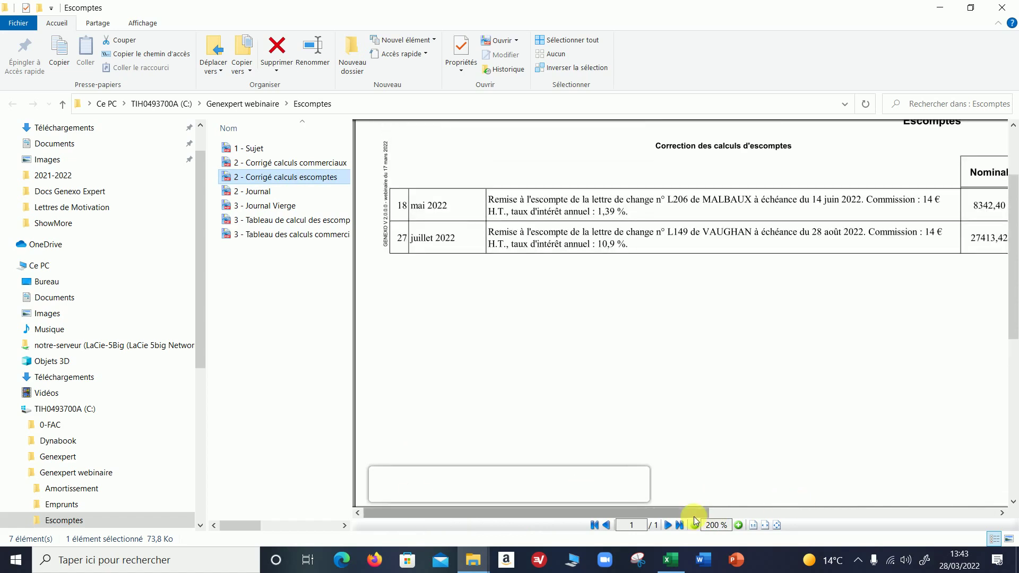
pyautogui.moveTo(697, 515); pyautogui.dragTo(967, 520)
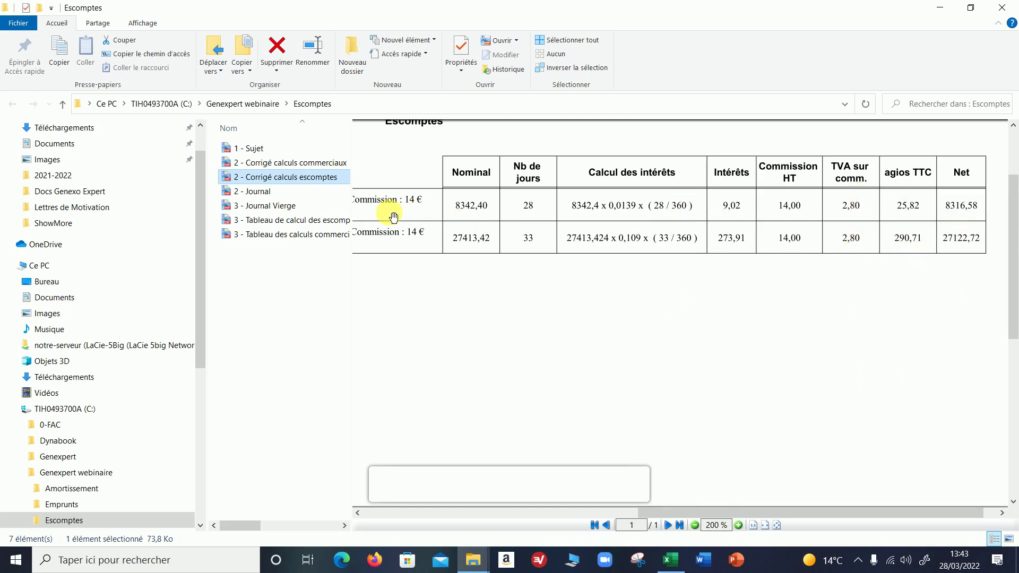
# Step: Preview "2 - Journal" in a slightly wider preview area and read the March 2022 purchase, sale and bill acceptance entries
pyautogui.click(273, 192)
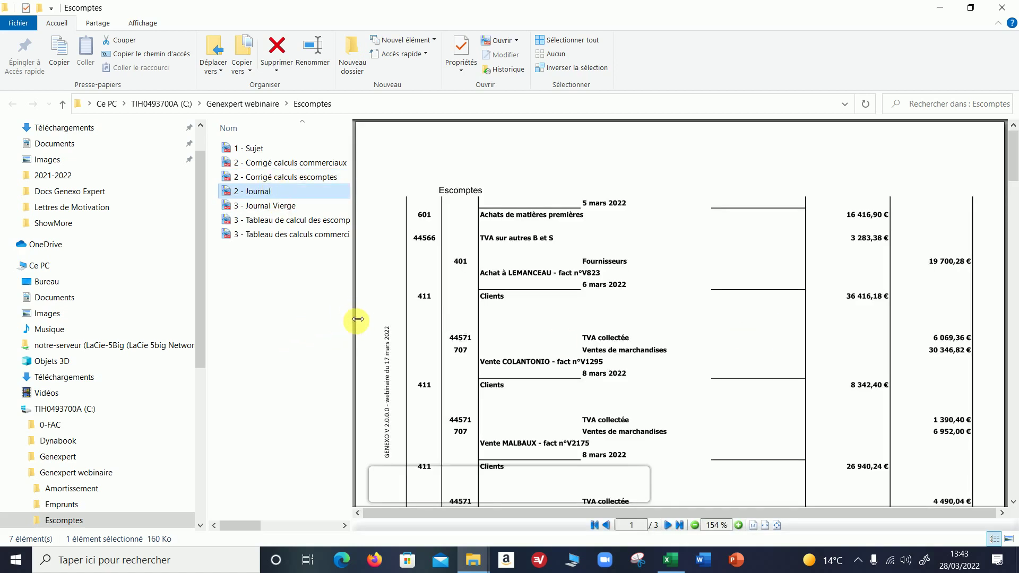
pyautogui.moveTo(357, 319); pyautogui.dragTo(330, 317)
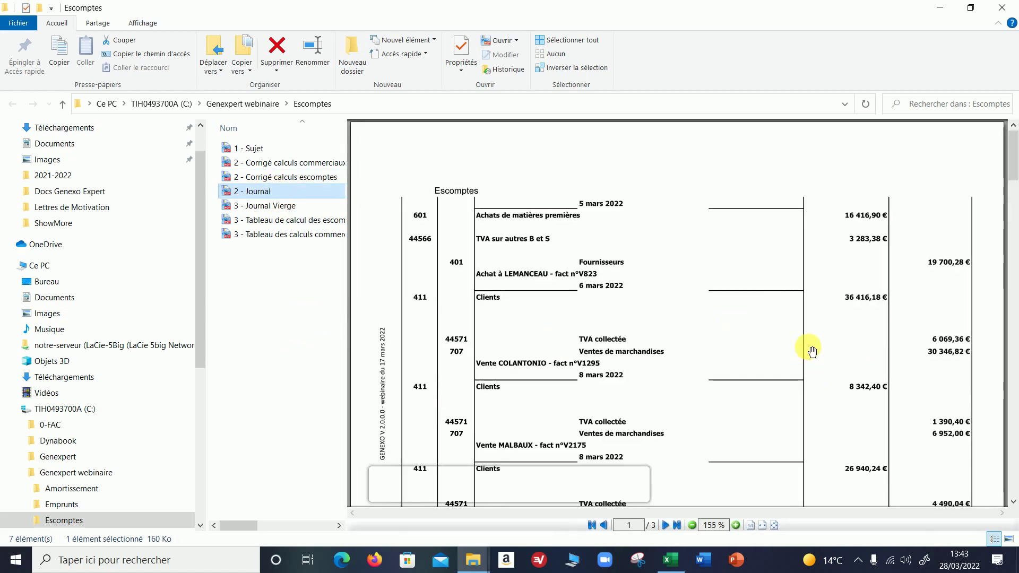
pyautogui.scroll(-1, 782, 287)
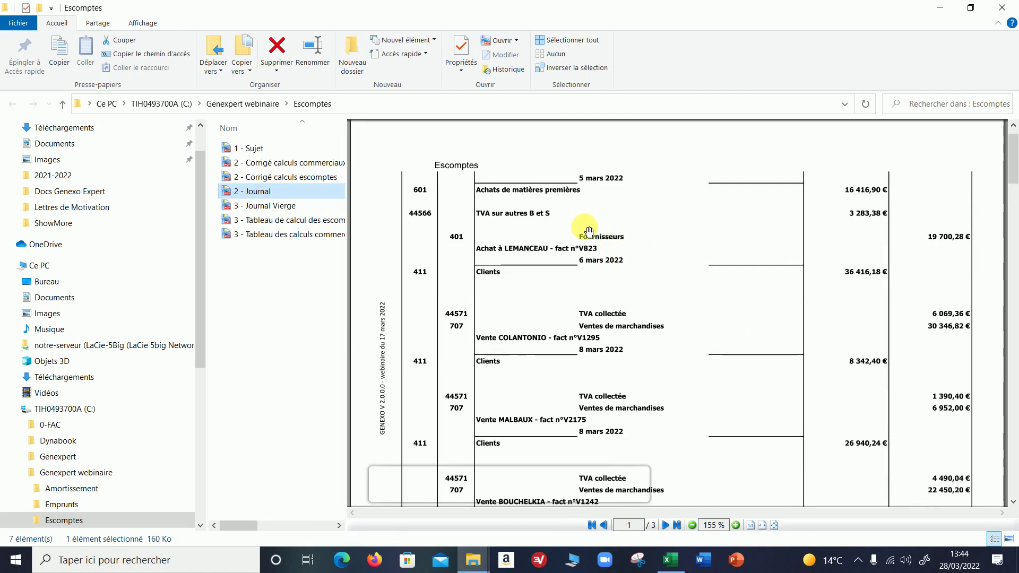
pyautogui.scroll(-7, 677, 229)
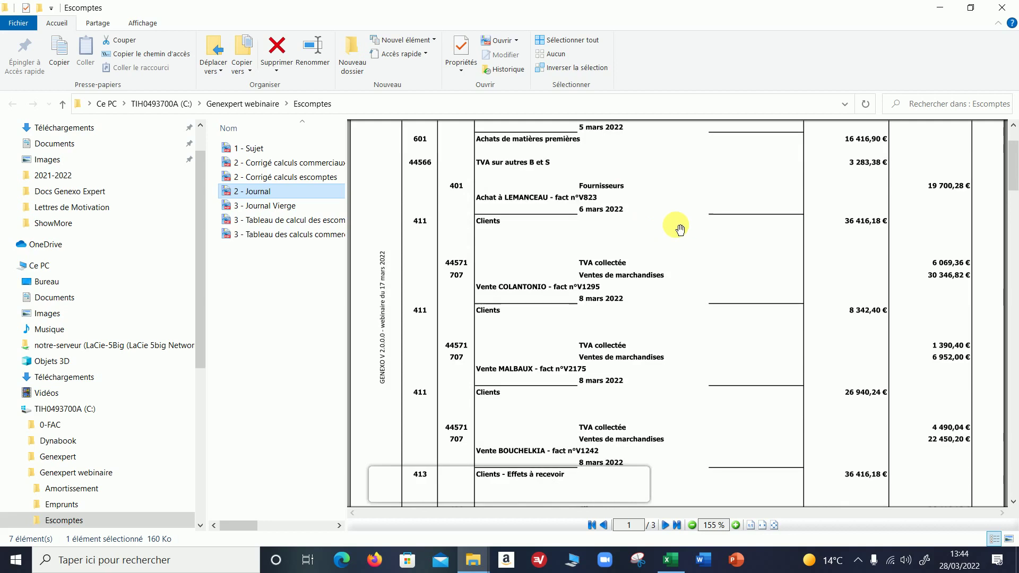
pyautogui.scroll(-3, 682, 262)
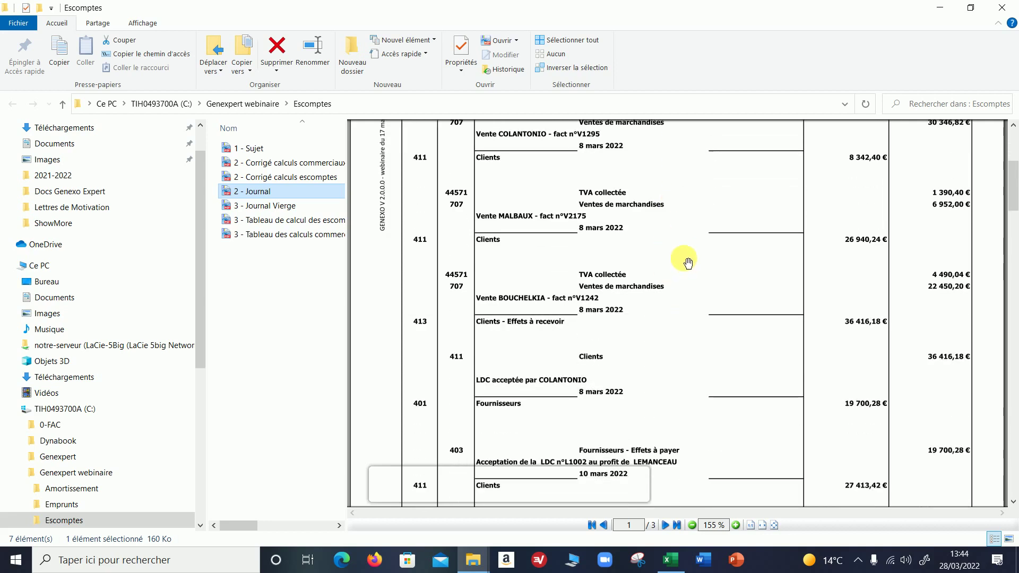
pyautogui.scroll(-1, 696, 237)
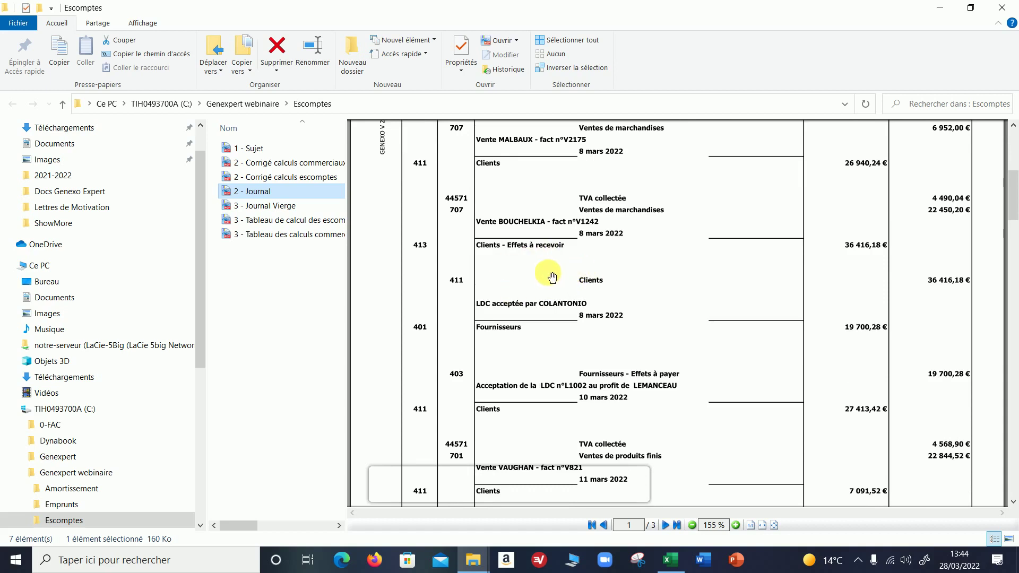
pyautogui.scroll(-2, 552, 276)
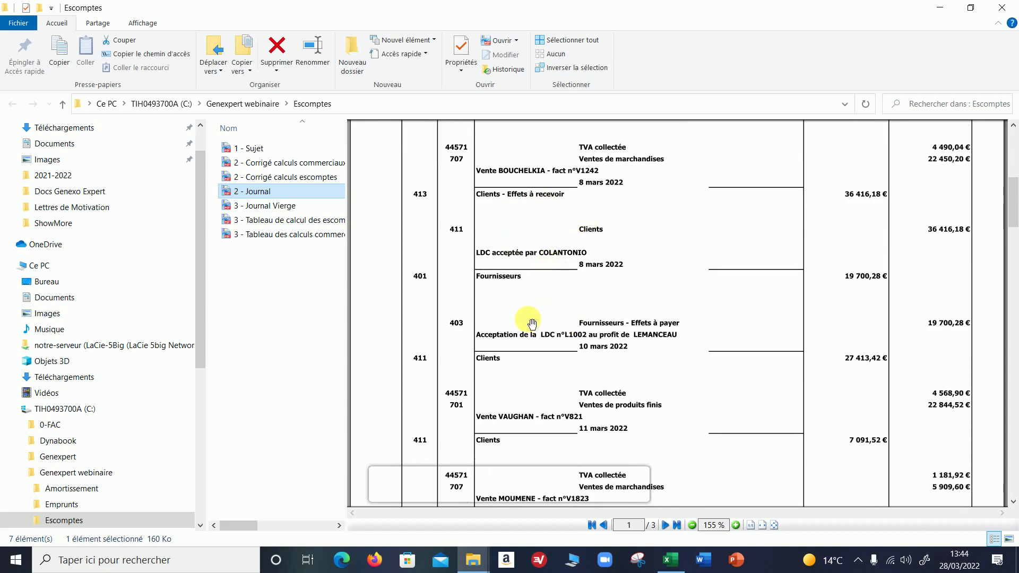
pyautogui.scroll(-6, 538, 316)
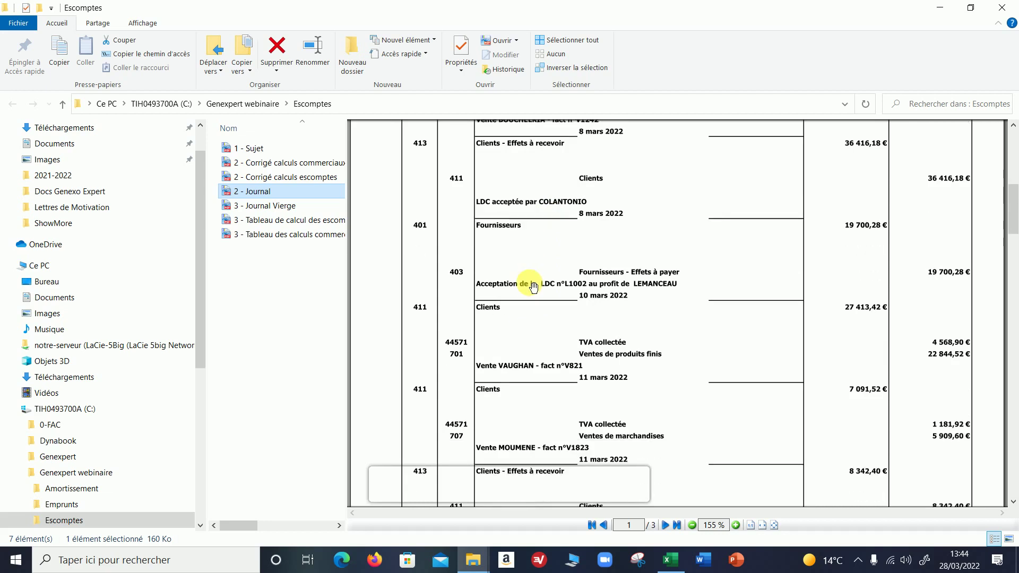
pyautogui.scroll(-11, 628, 277)
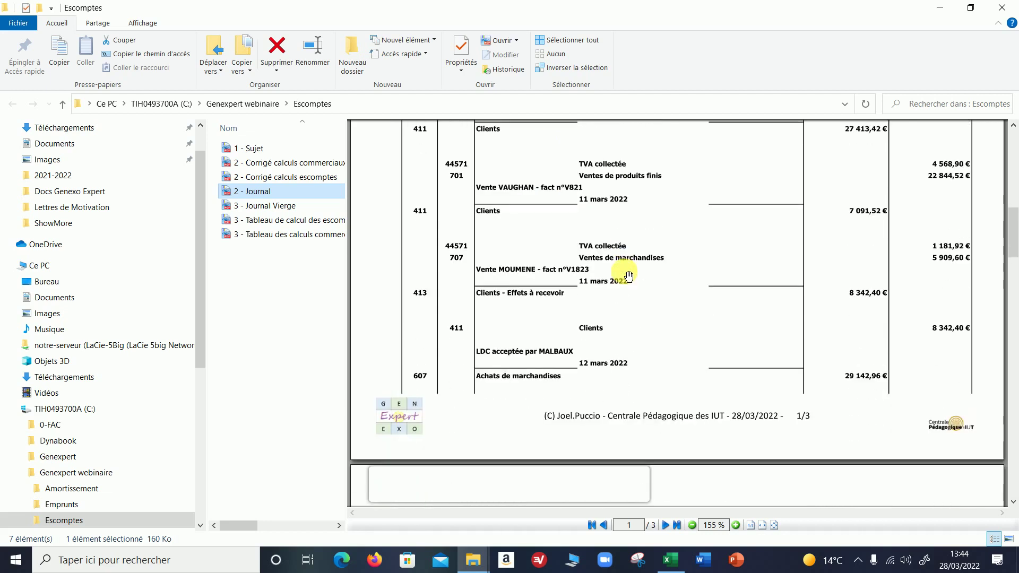
pyautogui.scroll(-13, 628, 277)
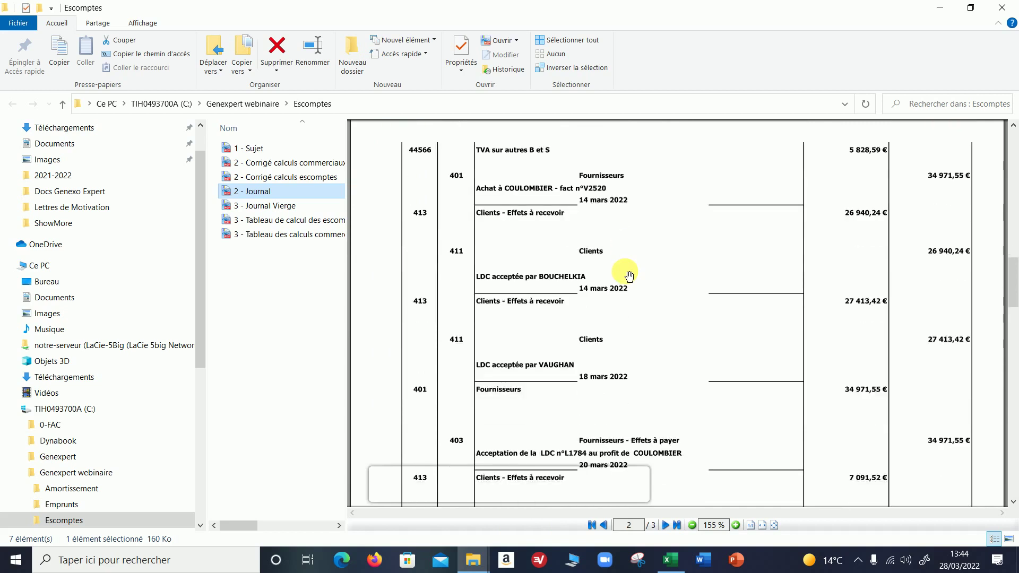
# Step: Read the journal entries for endorsing, discounting, collecting and paying the bills on pages 2 and 3
pyautogui.scroll(-7, 692, 295)
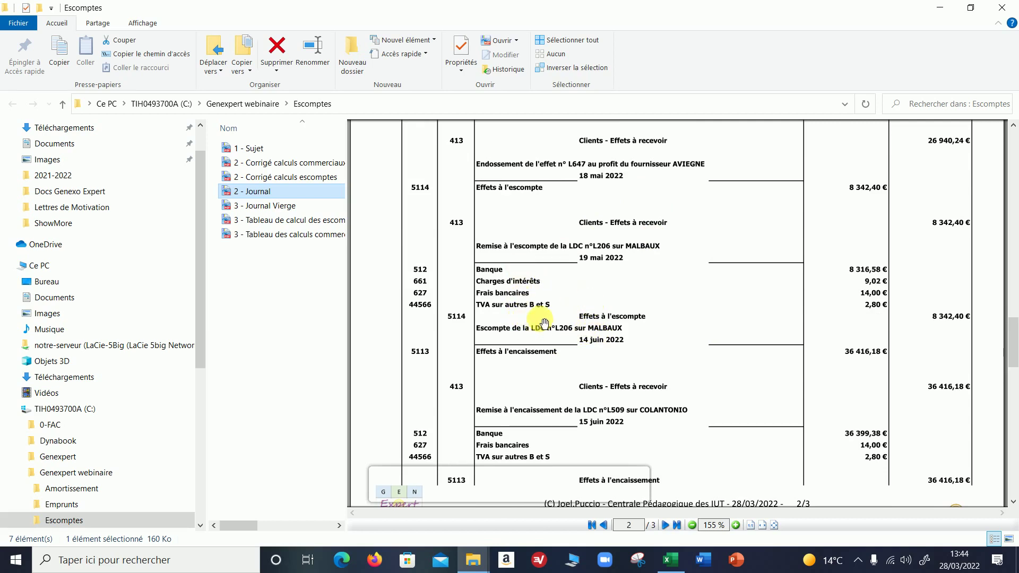
pyautogui.scroll(-4, 577, 295)
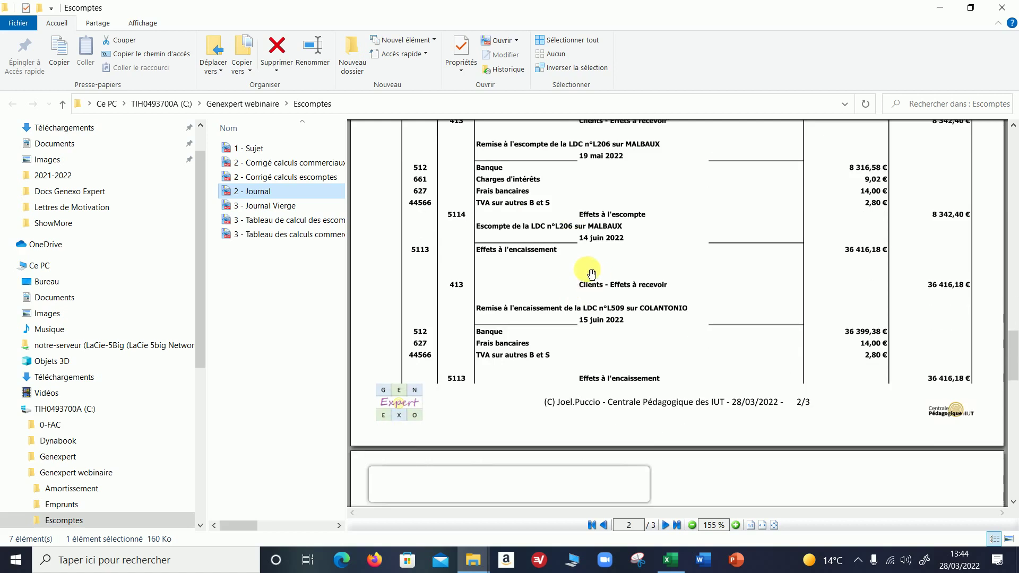
pyautogui.scroll(-2, 583, 287)
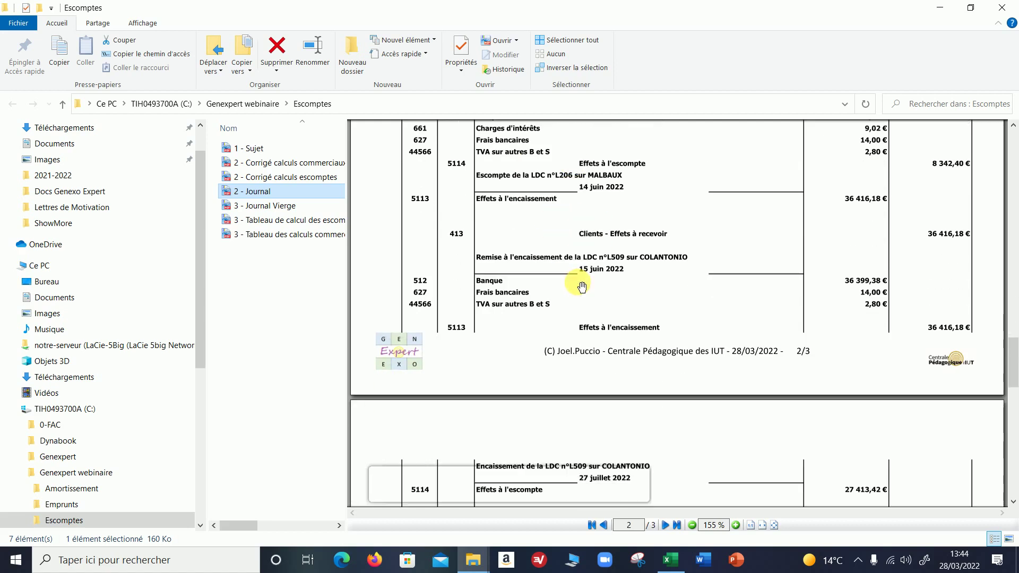
pyautogui.scroll(-1, 544, 318)
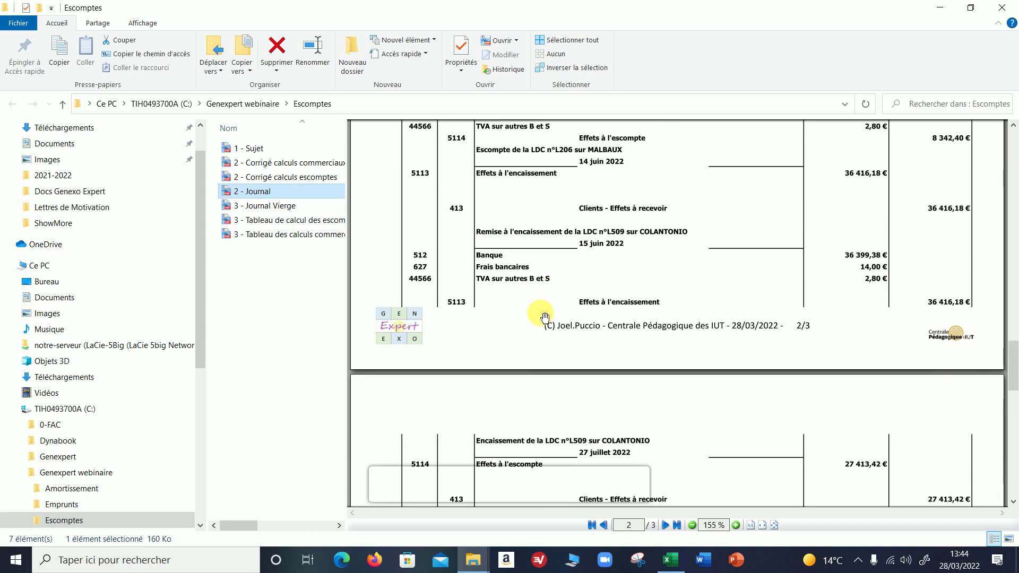
pyautogui.scroll(-6, 589, 295)
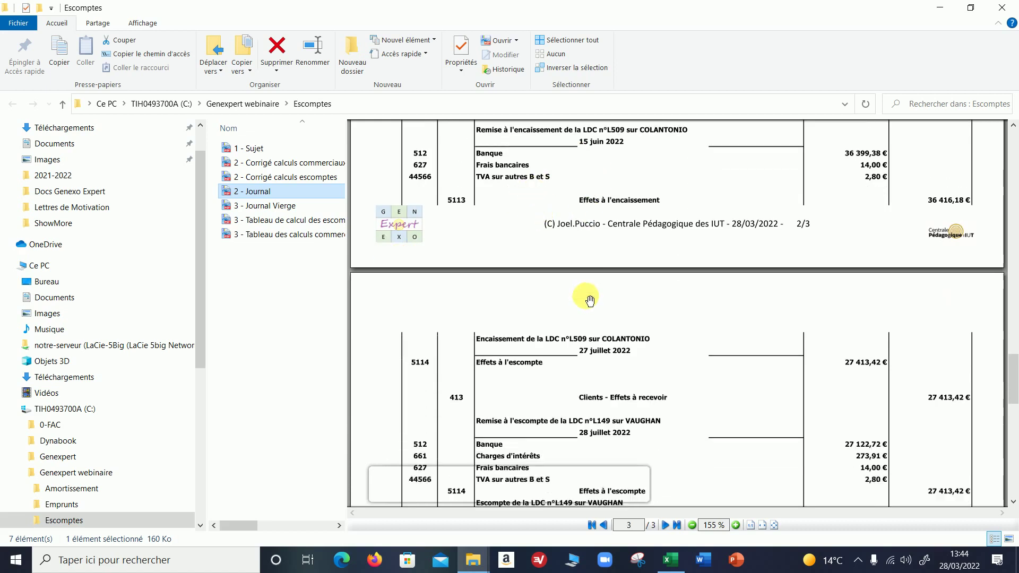
pyautogui.scroll(-5, 594, 294)
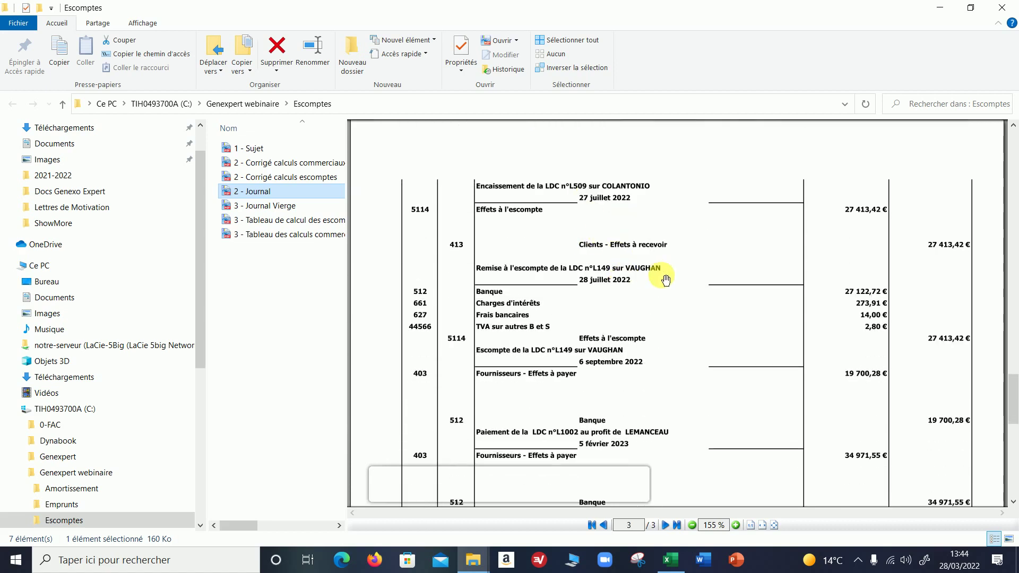
# Step: Read the remaining journal entries on page 3, from the July 2022 discounting to the March 2023 bill collection
pyautogui.scroll(-2, 666, 279)
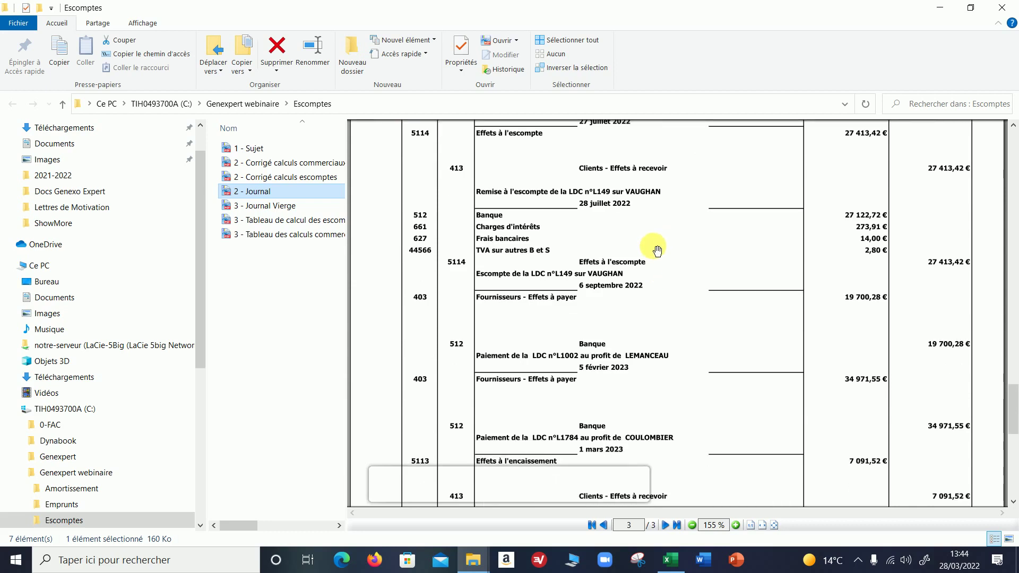
pyautogui.scroll(-2, 656, 291)
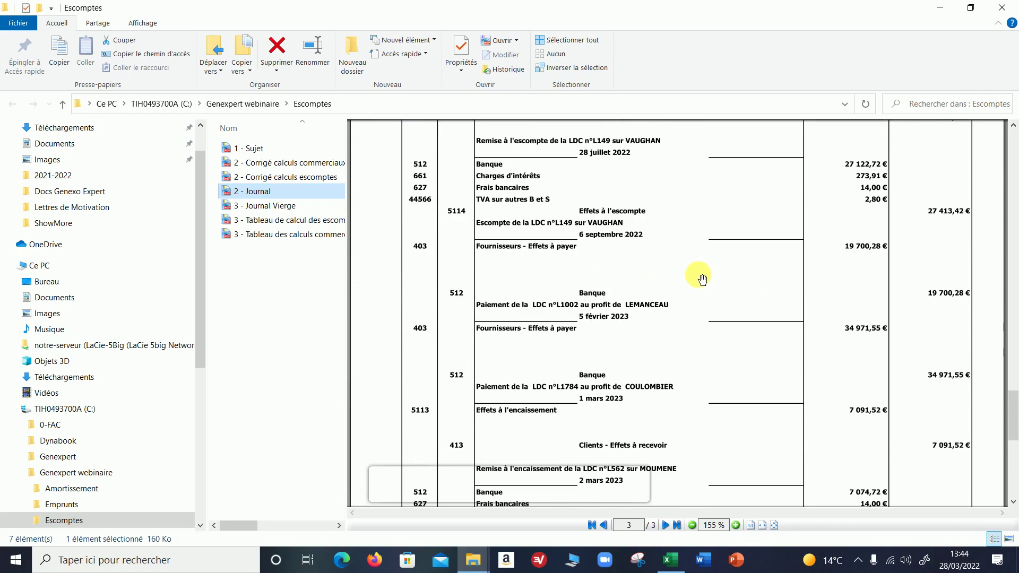
pyautogui.scroll(-6, 705, 275)
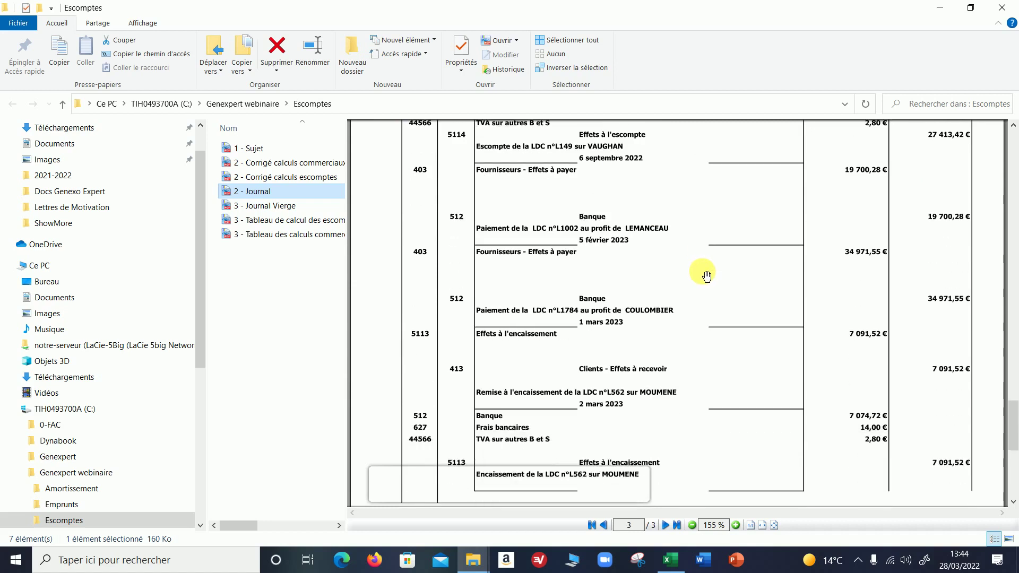
pyautogui.scroll(-2, 706, 275)
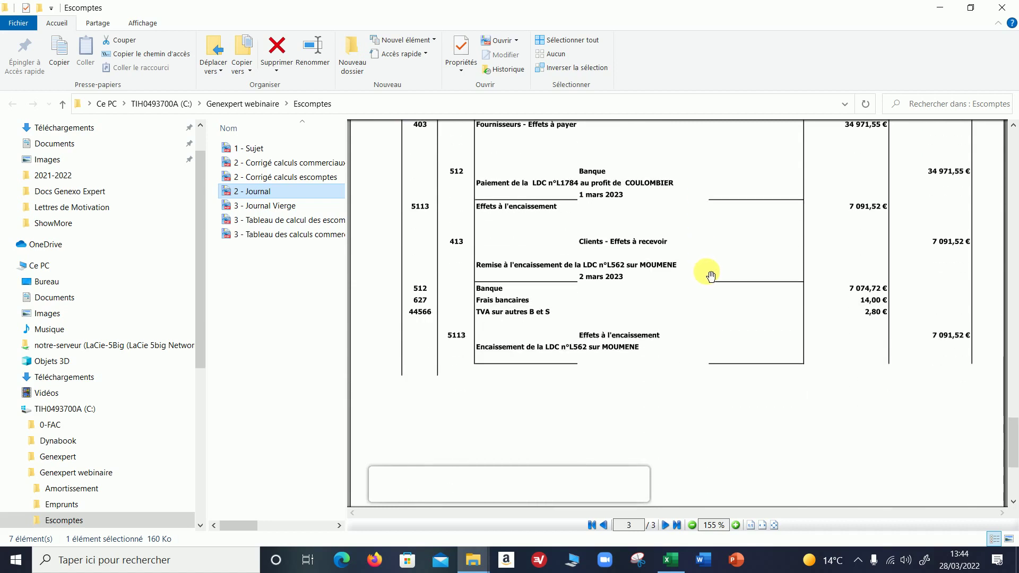
# Step: Preview the blank "3 - Journal Vierge" and examine the empty calculation tables for the discounts and the commercial invoices
pyautogui.click(286, 205)
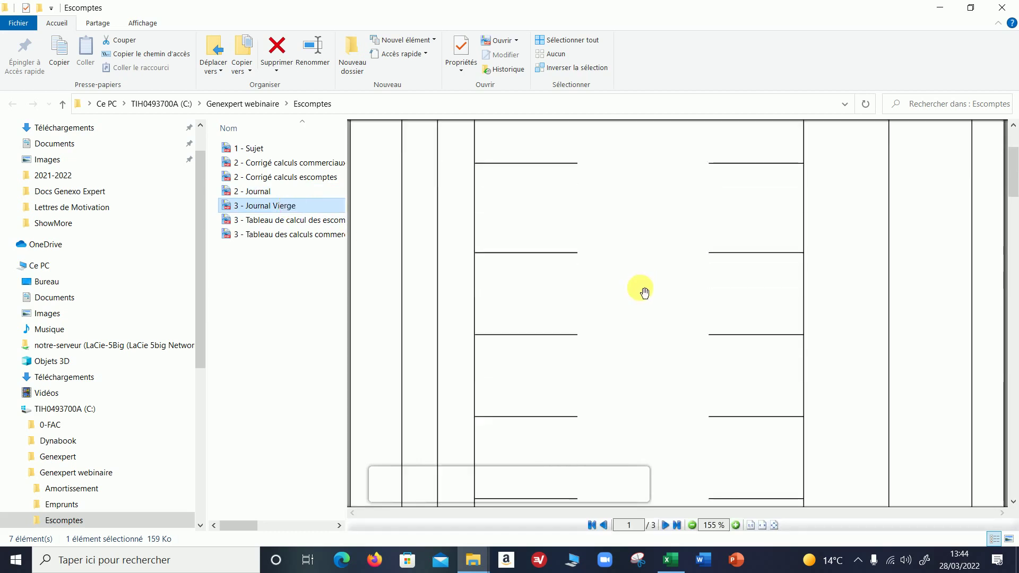
pyautogui.click(307, 222)
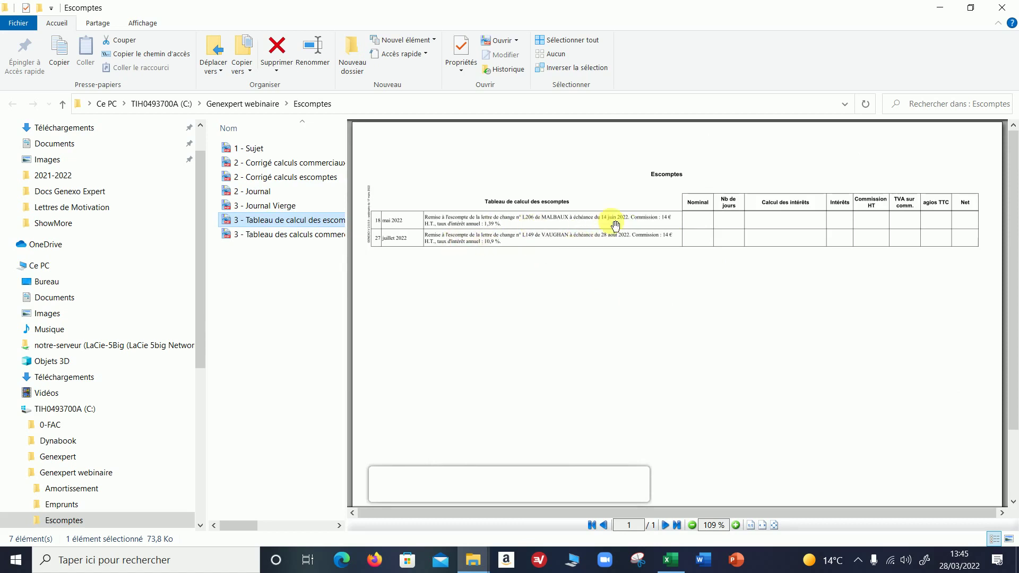
pyautogui.click(276, 235)
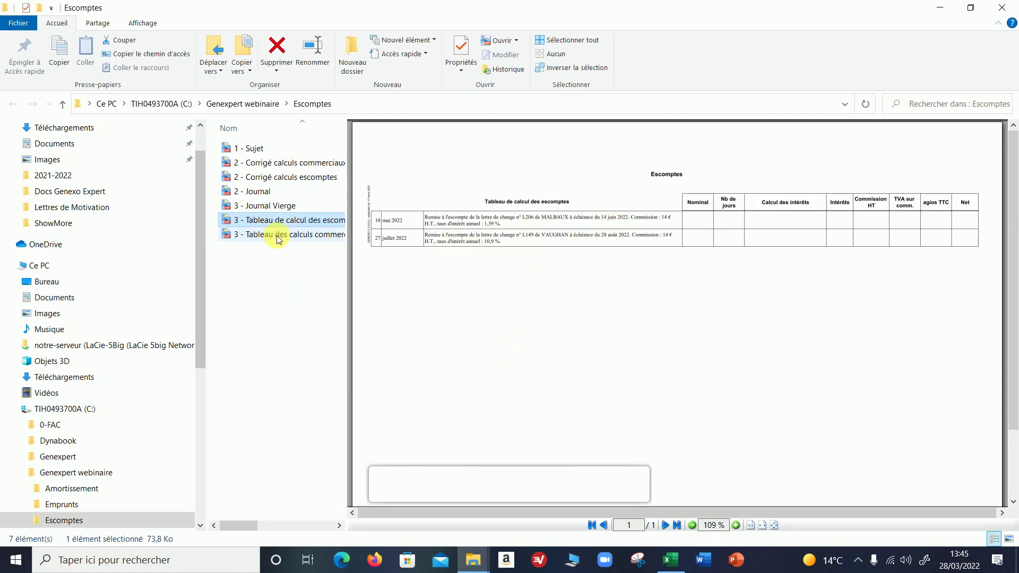
pyautogui.keyDown('ctrl'); pyautogui.scroll(1, 572, 280); pyautogui.keyUp('ctrl')
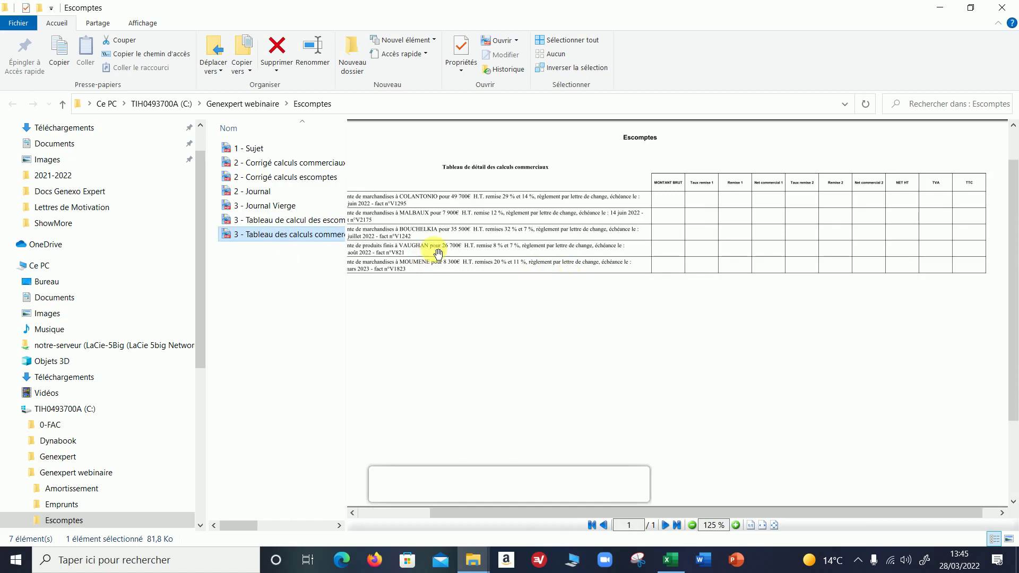
pyautogui.moveTo(626, 514)
pyautogui.mouseDown()
pyautogui.moveTo(560, 509)
pyautogui.moveTo(625, 514)
pyautogui.mouseUp()
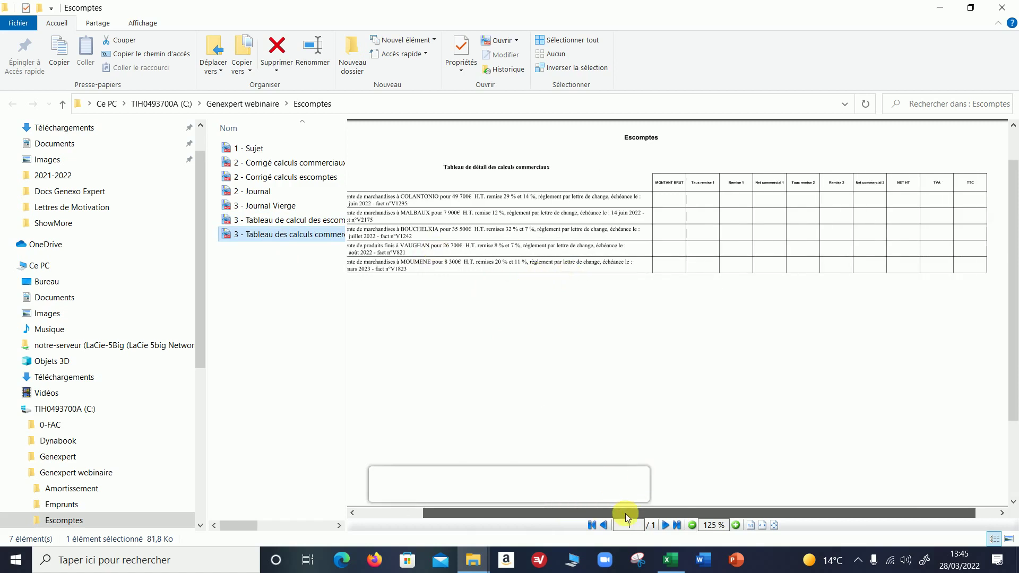
pyautogui.scroll(1, 556, 348)
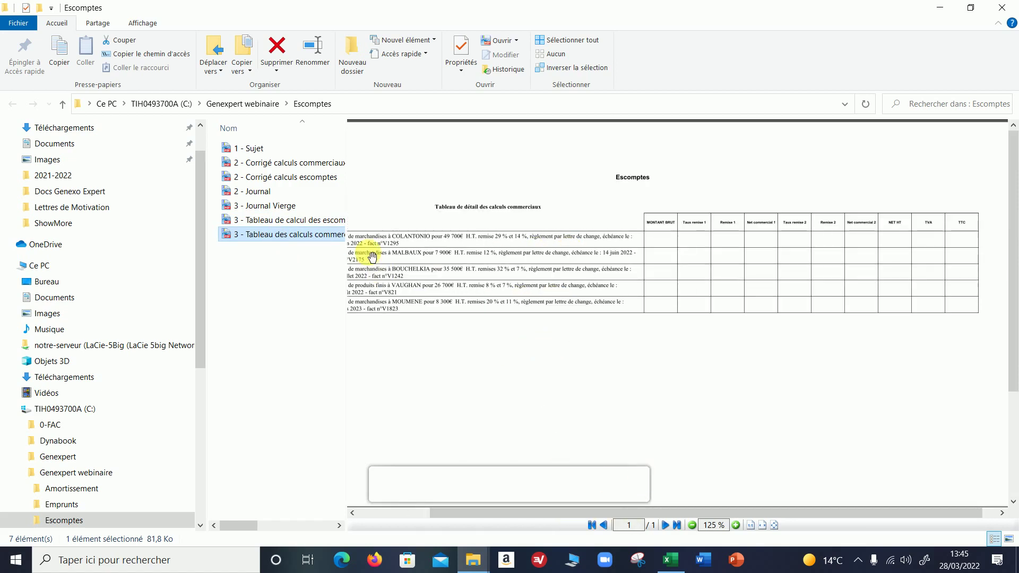
pyautogui.click(284, 221)
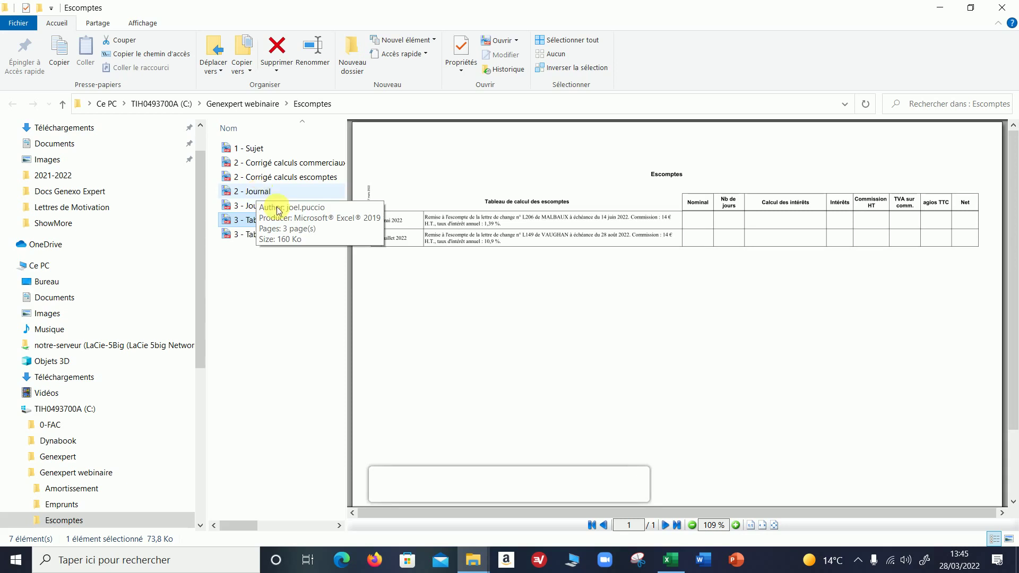
# Step: Preview "1 - Sujet" again and read the instructions and the March 2022 purchase, sale and bill acceptance operations
pyautogui.click(256, 149)
pyautogui.scroll(-2, 690, 369)
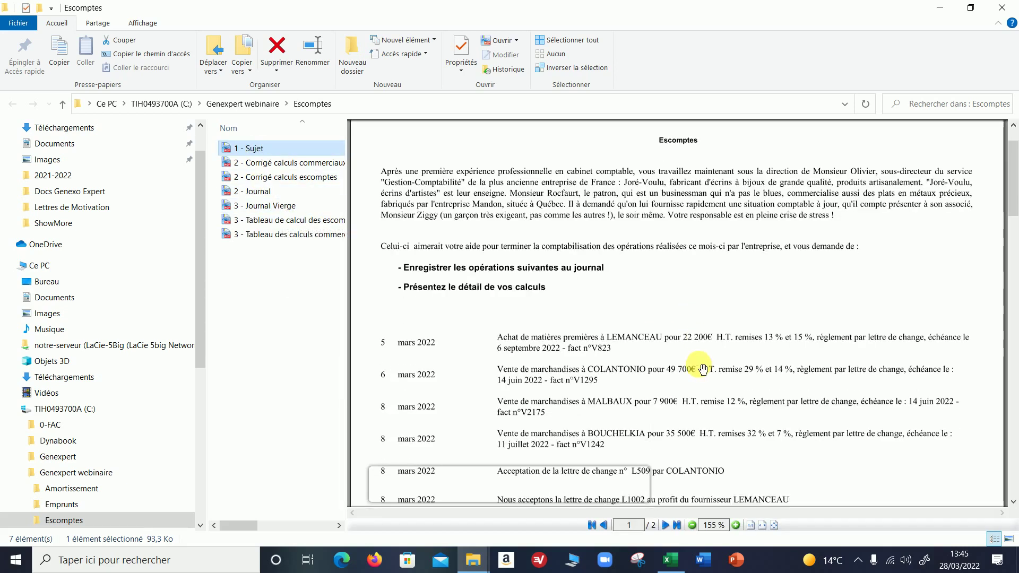
pyautogui.scroll(-2, 703, 370)
pyautogui.scroll(-1, 677, 369)
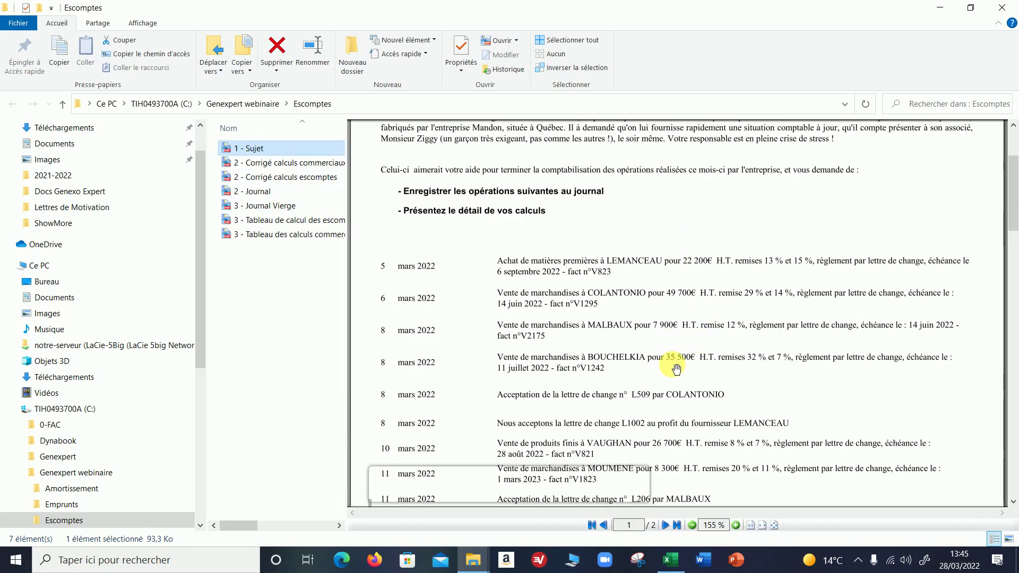